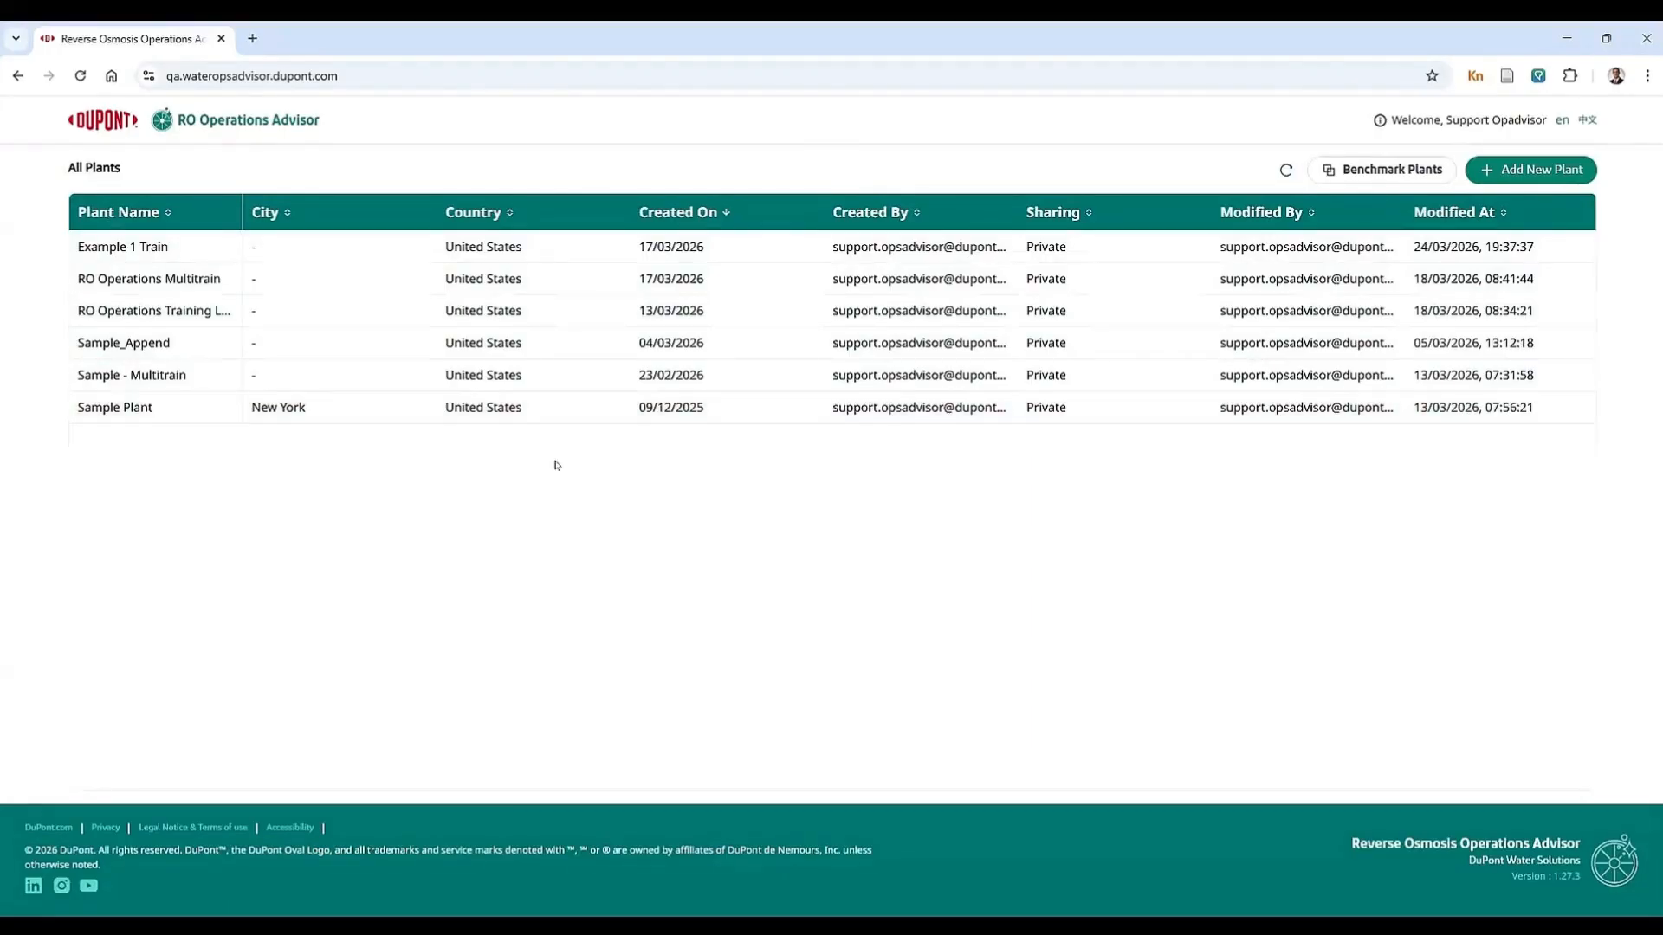
Step: Add a new plant with 1 train and name the installation "RO Example Train 1"
click(1531, 171)
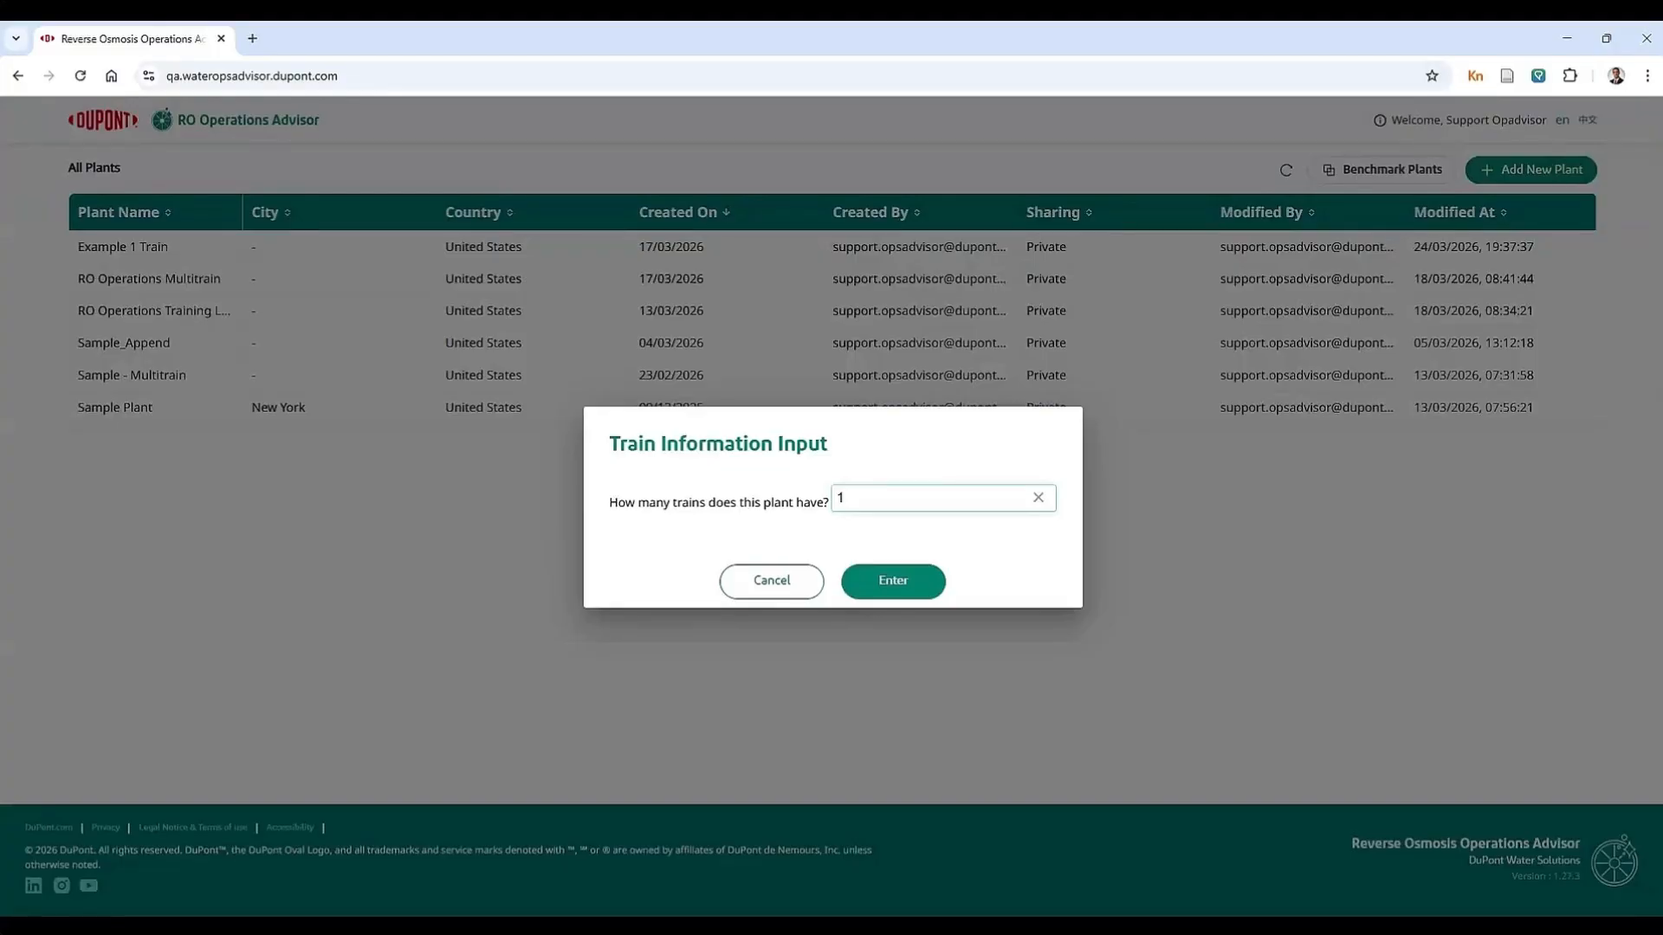
click(899, 583)
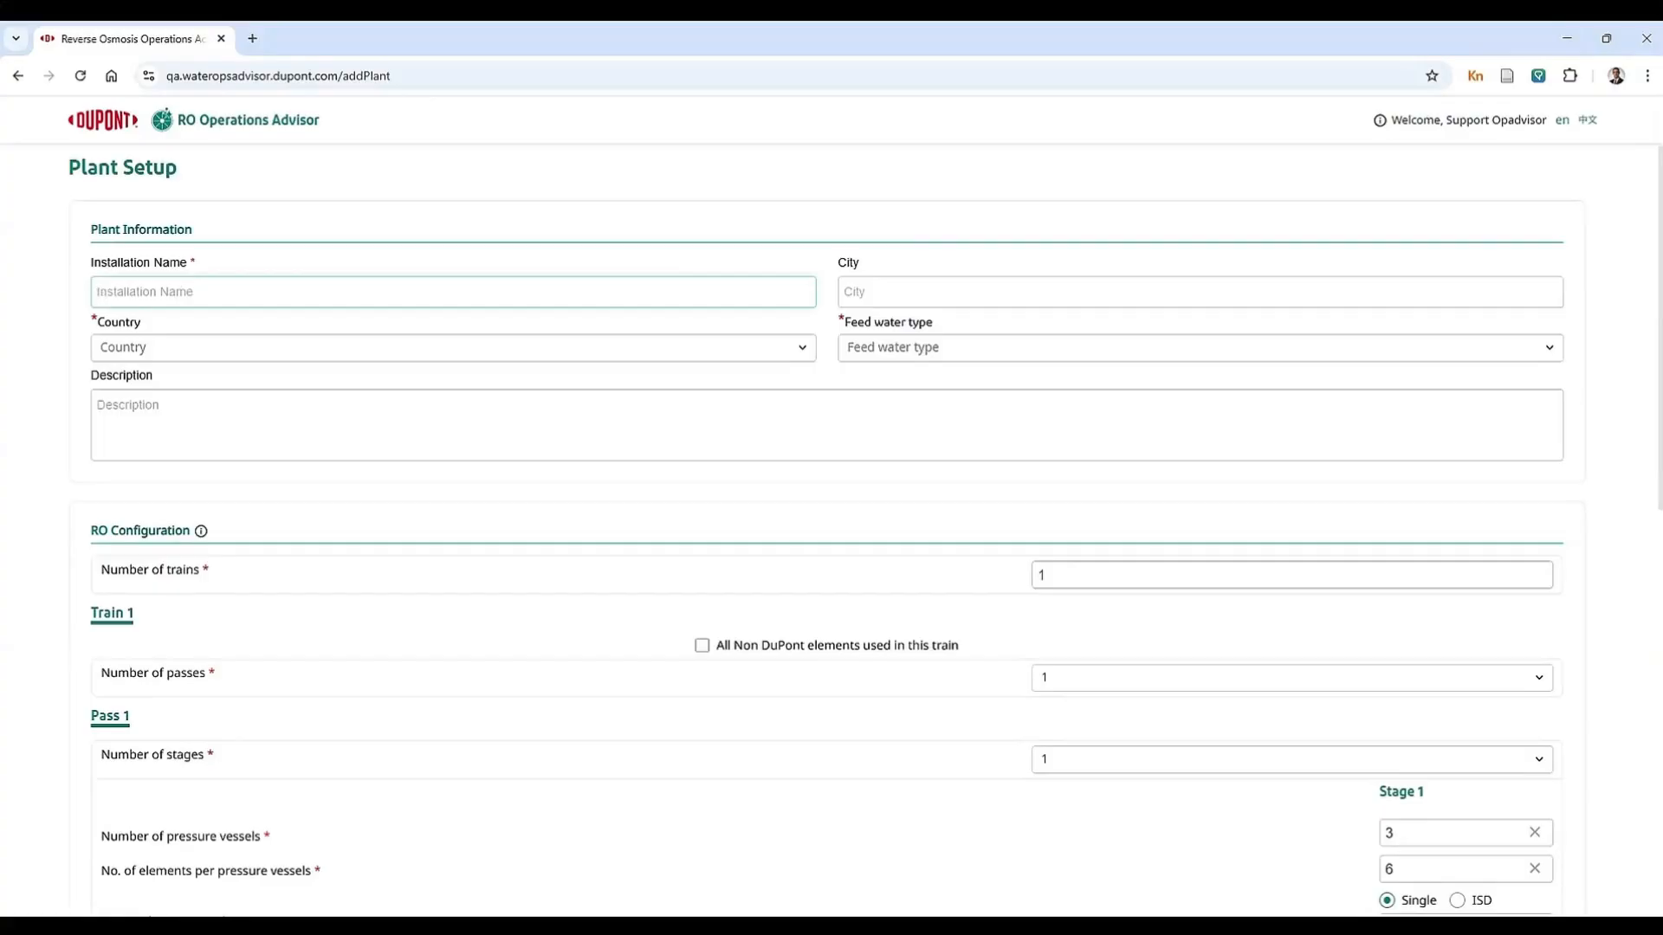
text(RO Ex)
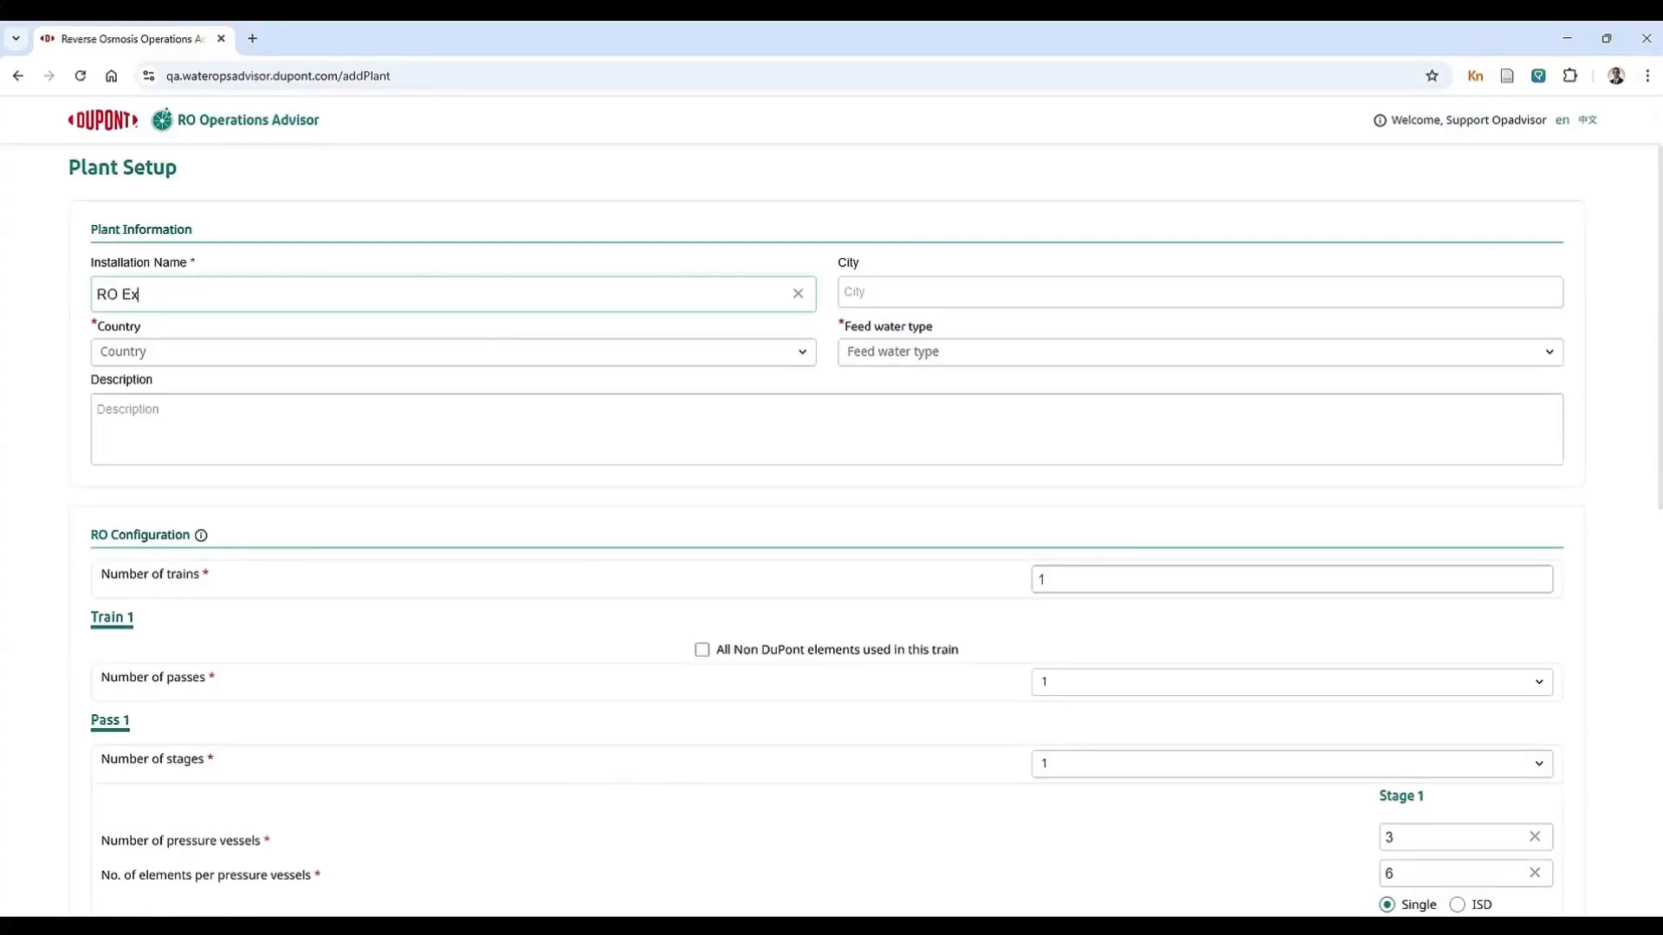
text(ample Train 1)
Step: Set the plant's country to United States and its feed water type to Well Water
click(226, 351)
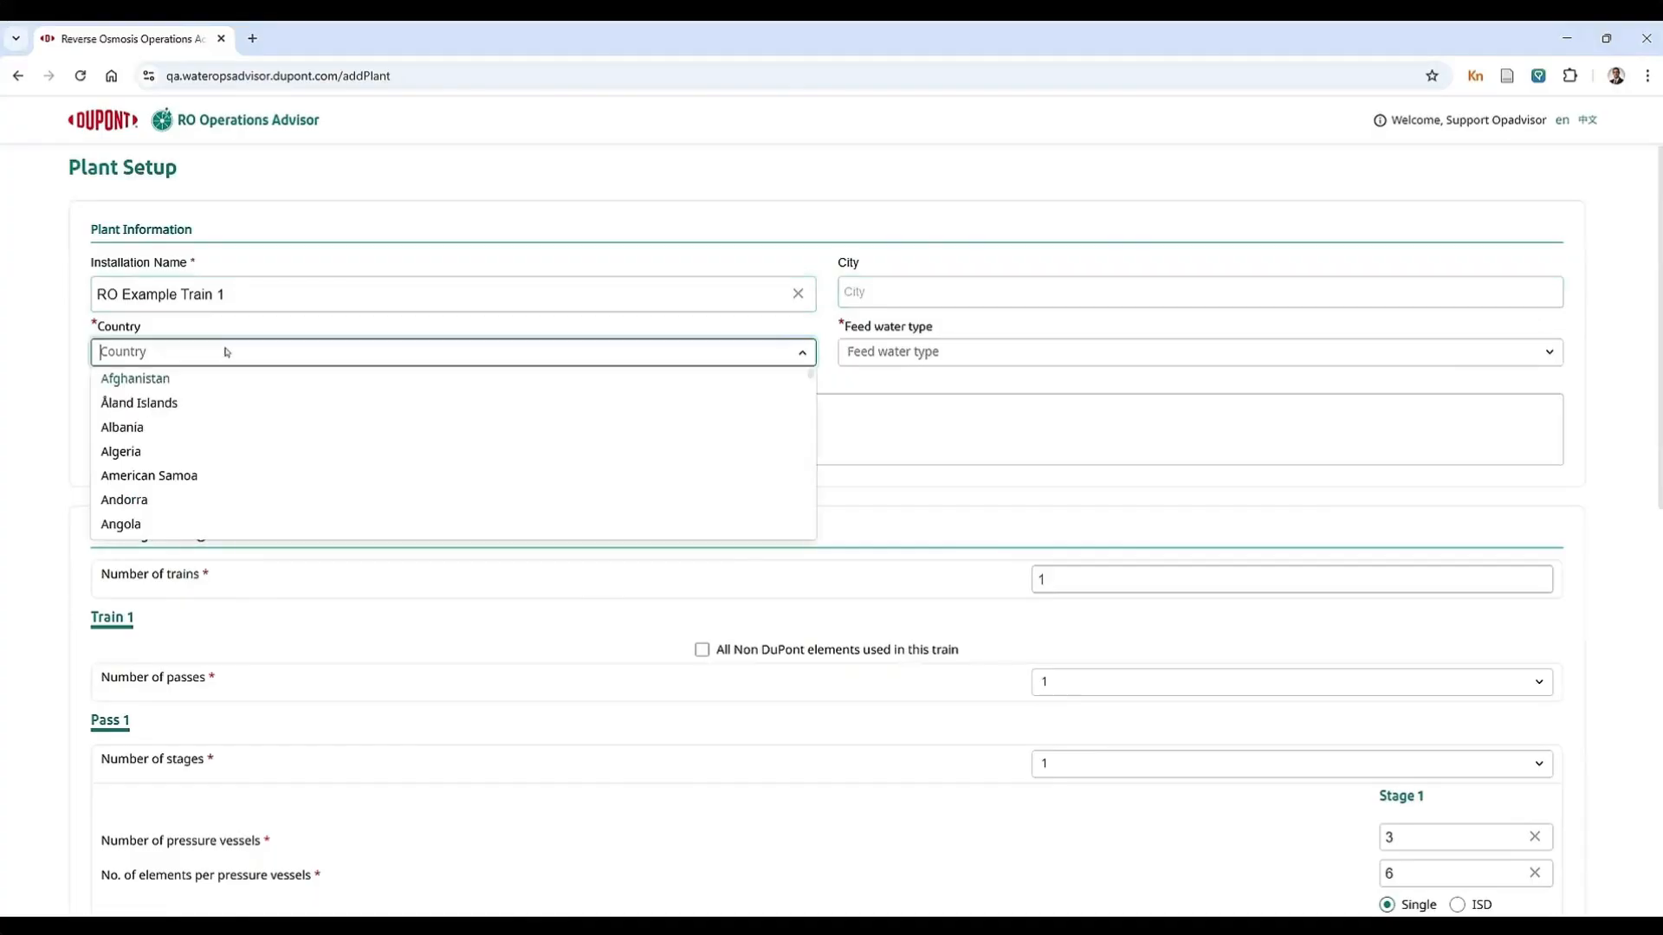
text(United)
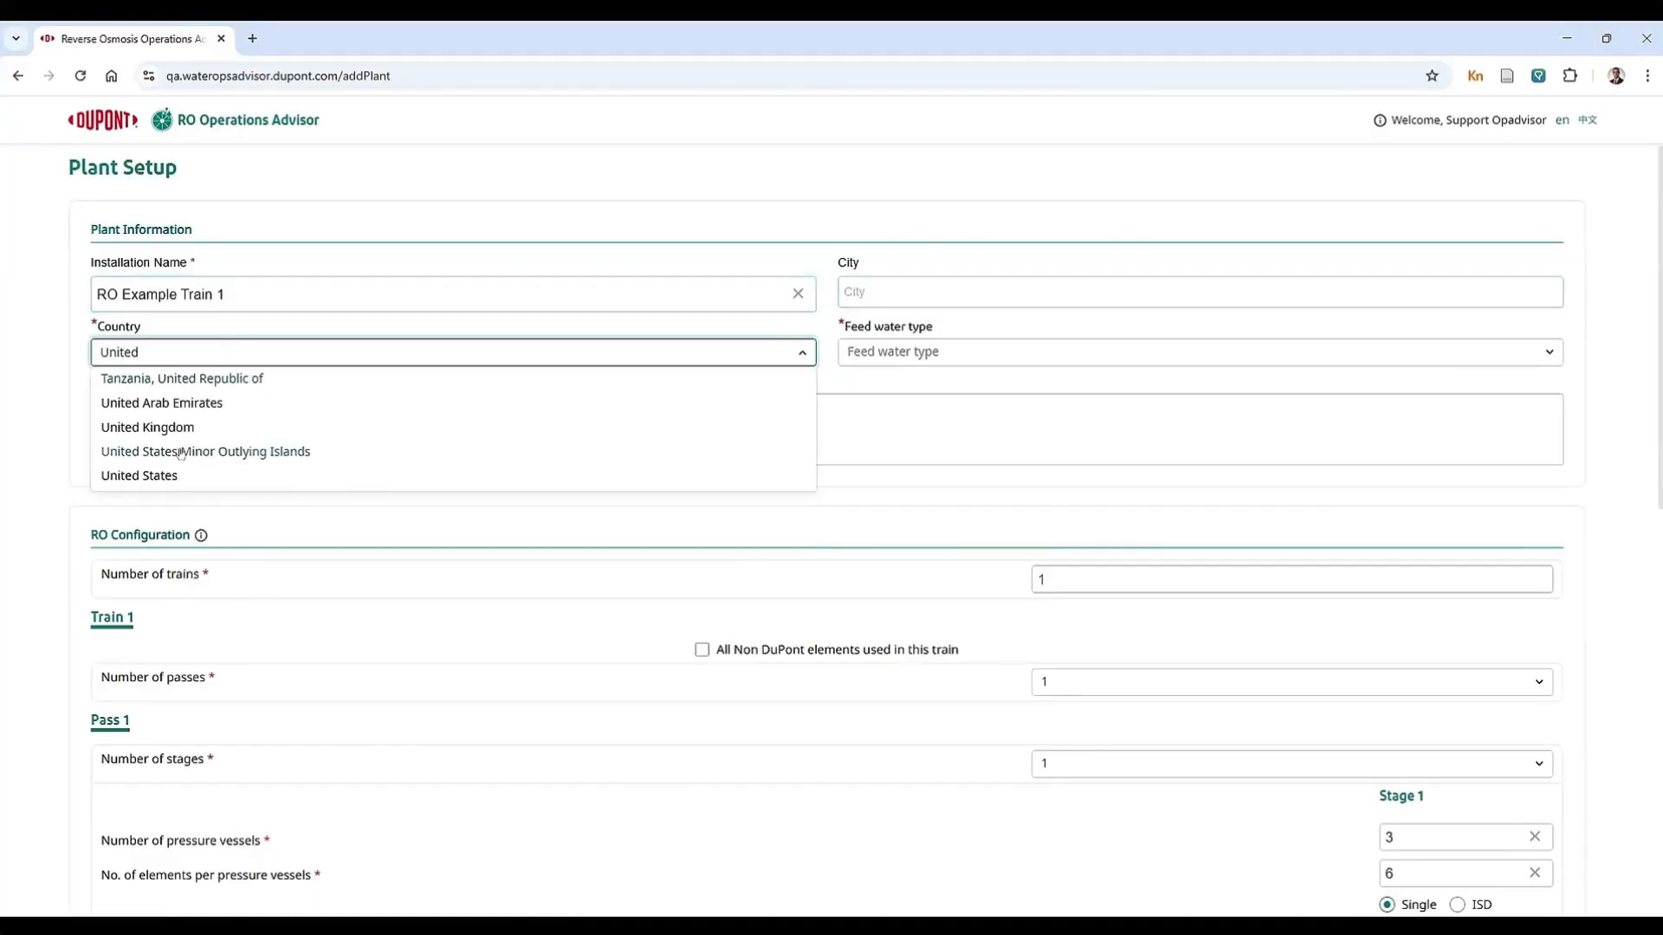
click(175, 475)
click(890, 359)
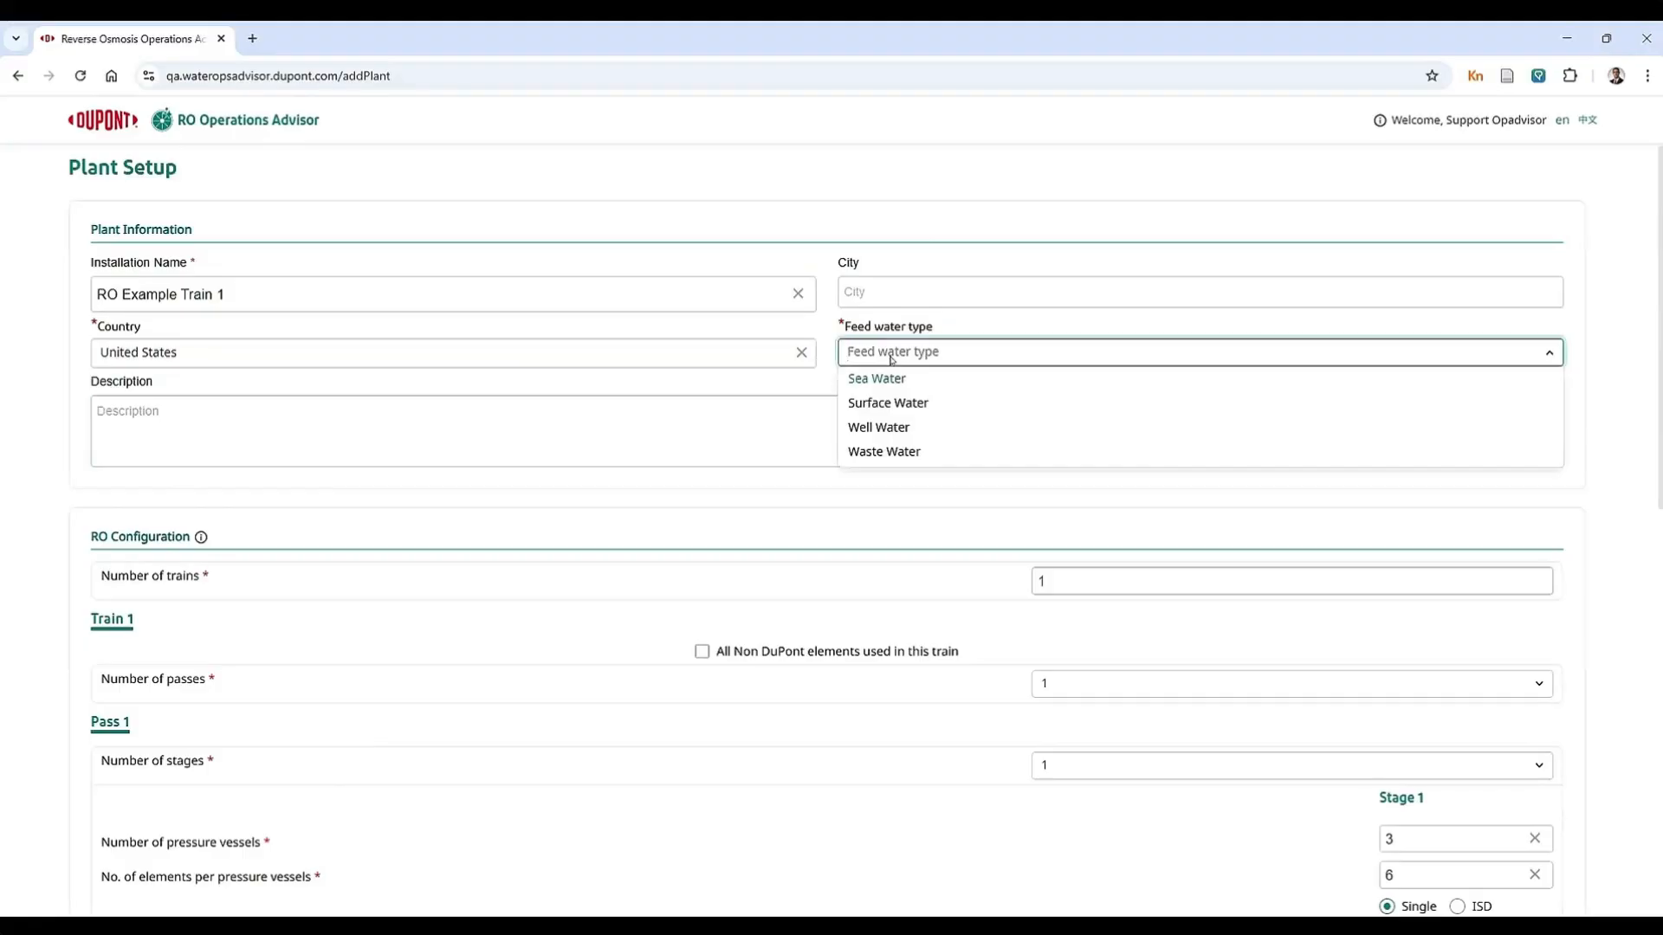
click(886, 429)
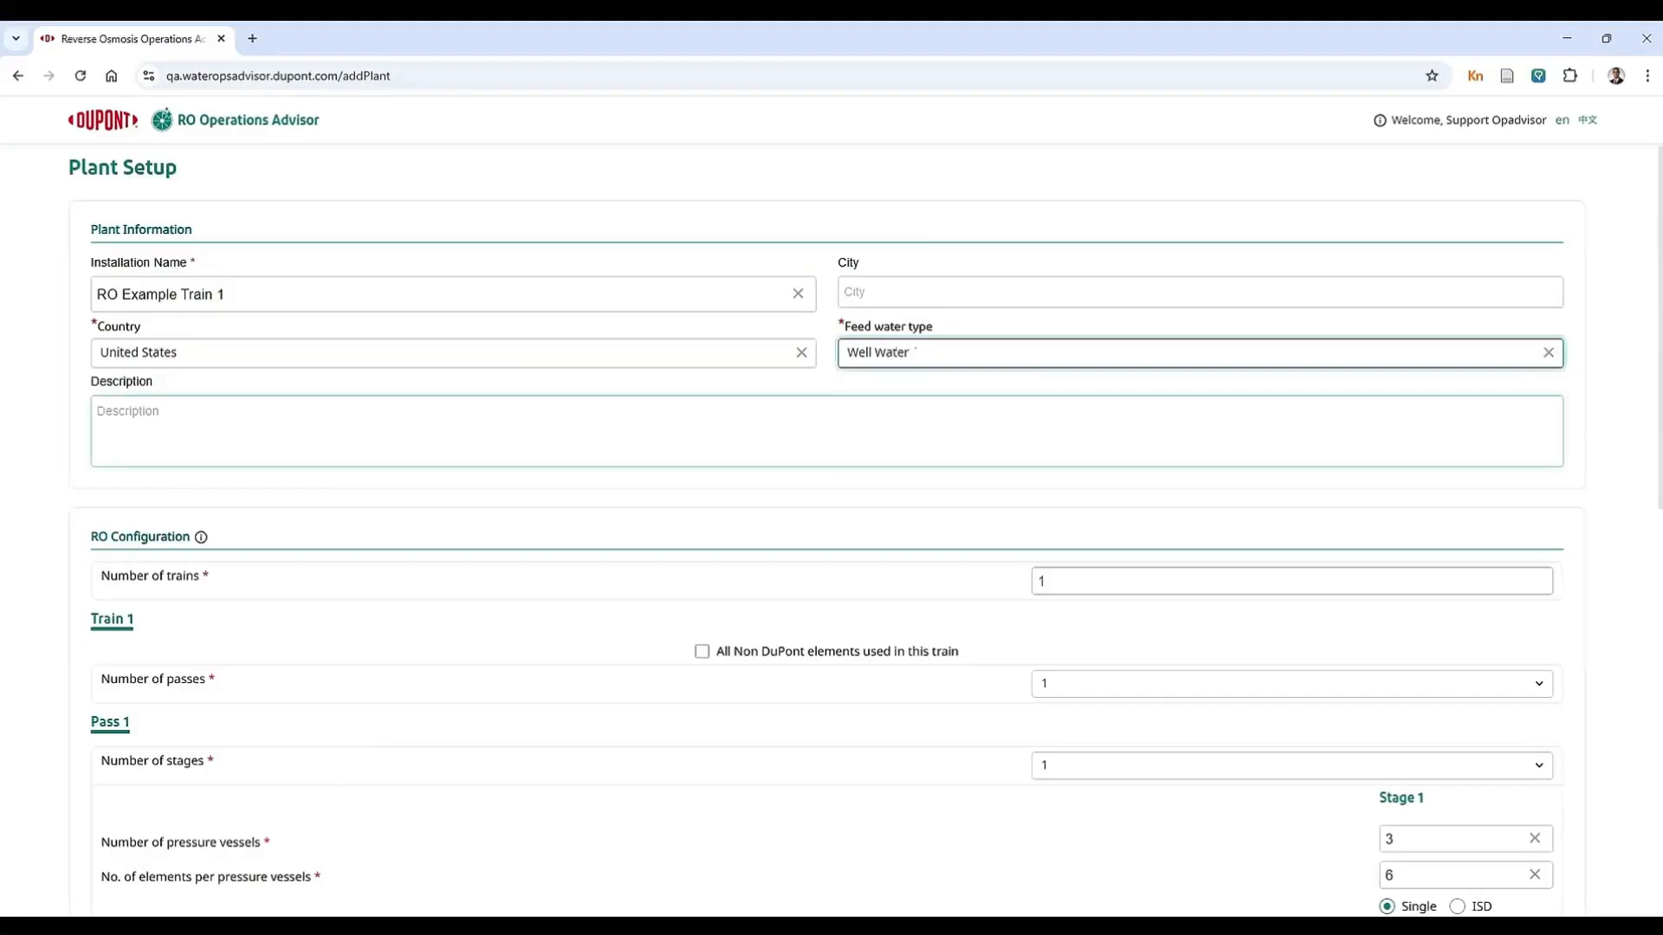
Step: Copy the installation name "RO Example Train 1" into the plant description
scroll(612, 405, down, 1)
click(607, 357)
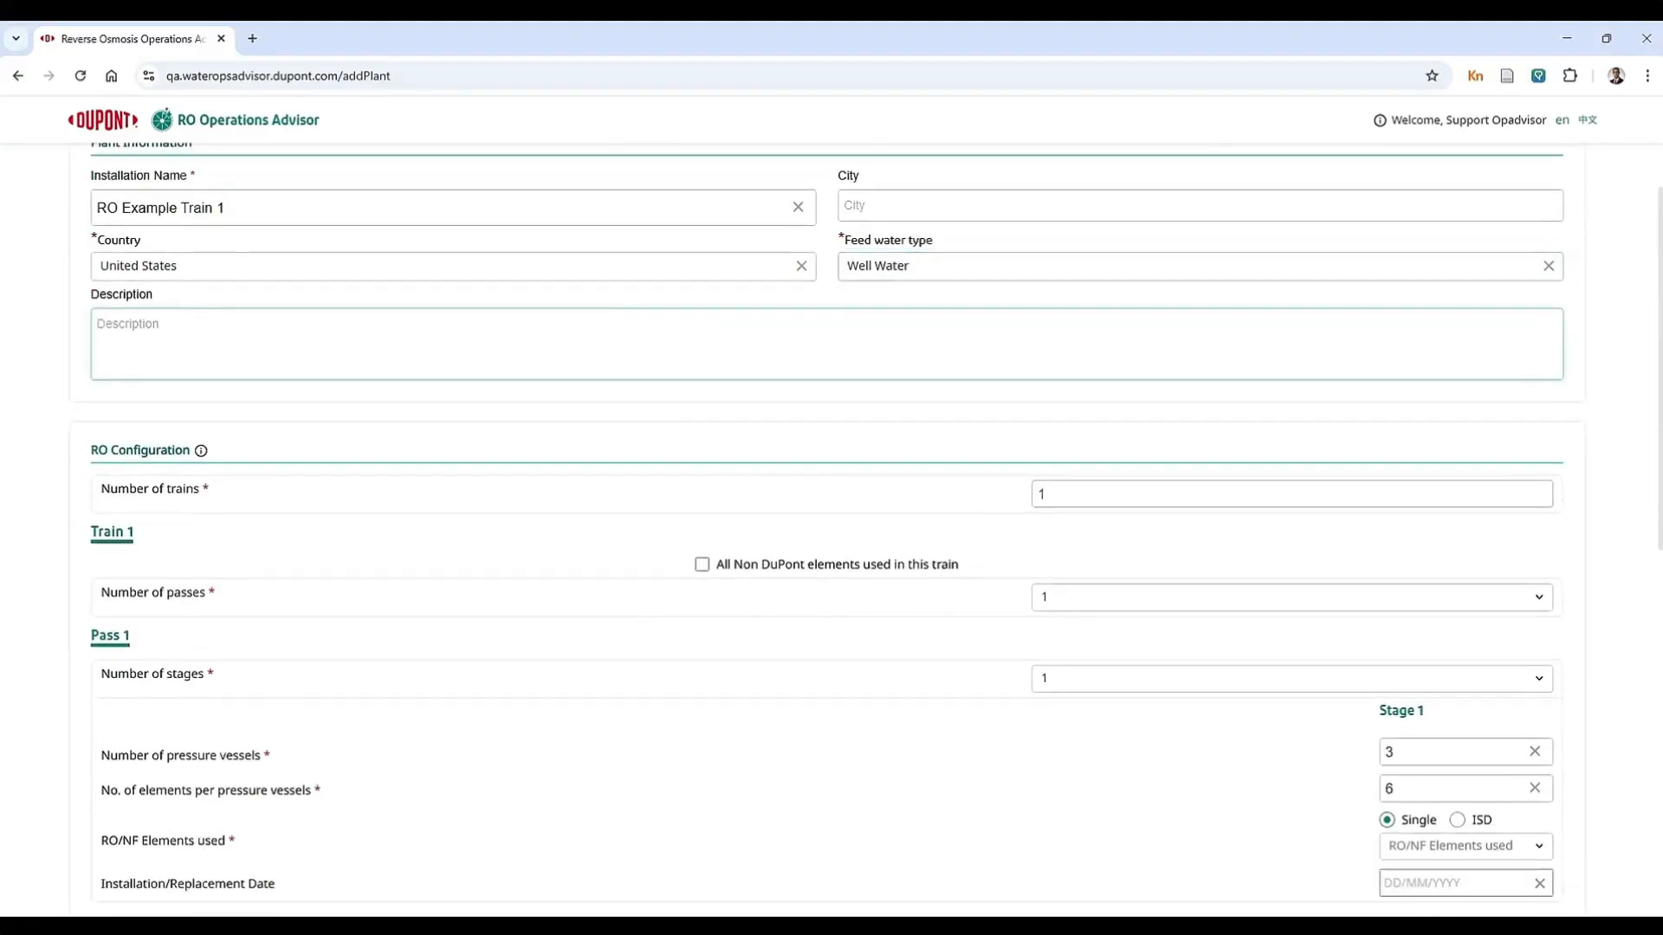
drag(228, 208, 93, 206)
key(ctrl+c)
click(156, 336)
key(ctrl+v)
Step: Check the RO Configuration help information and the options for the number of passes in Train 1
scroll(347, 424, down, 2)
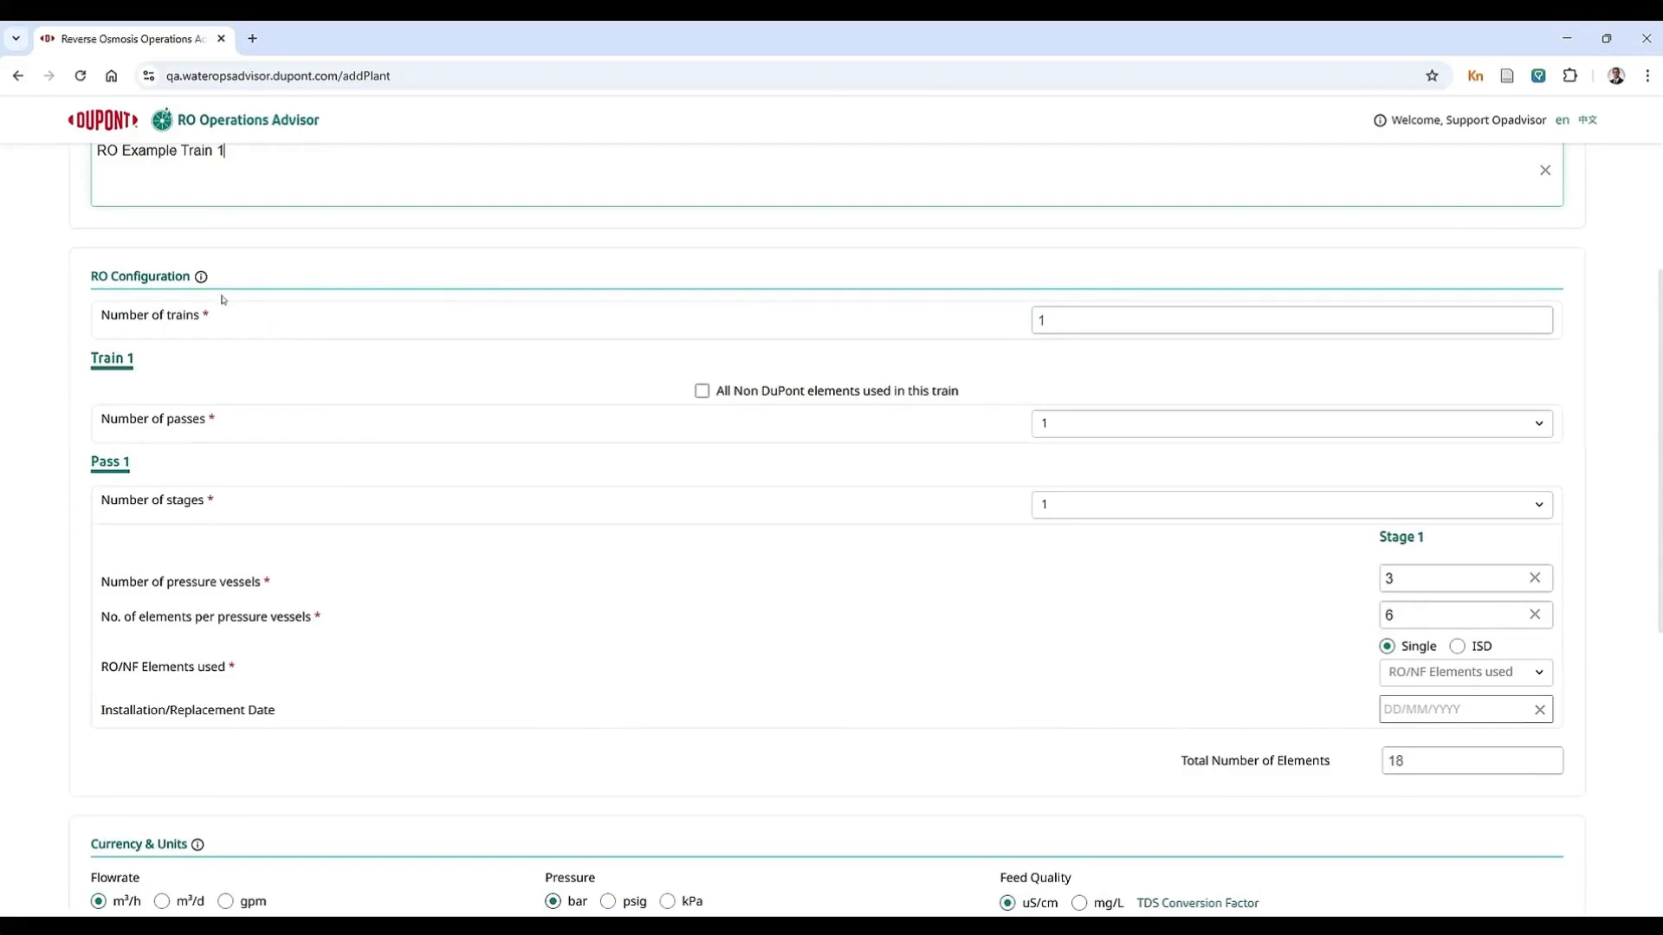
mouse_move(201, 279)
scroll(296, 388, down, 1)
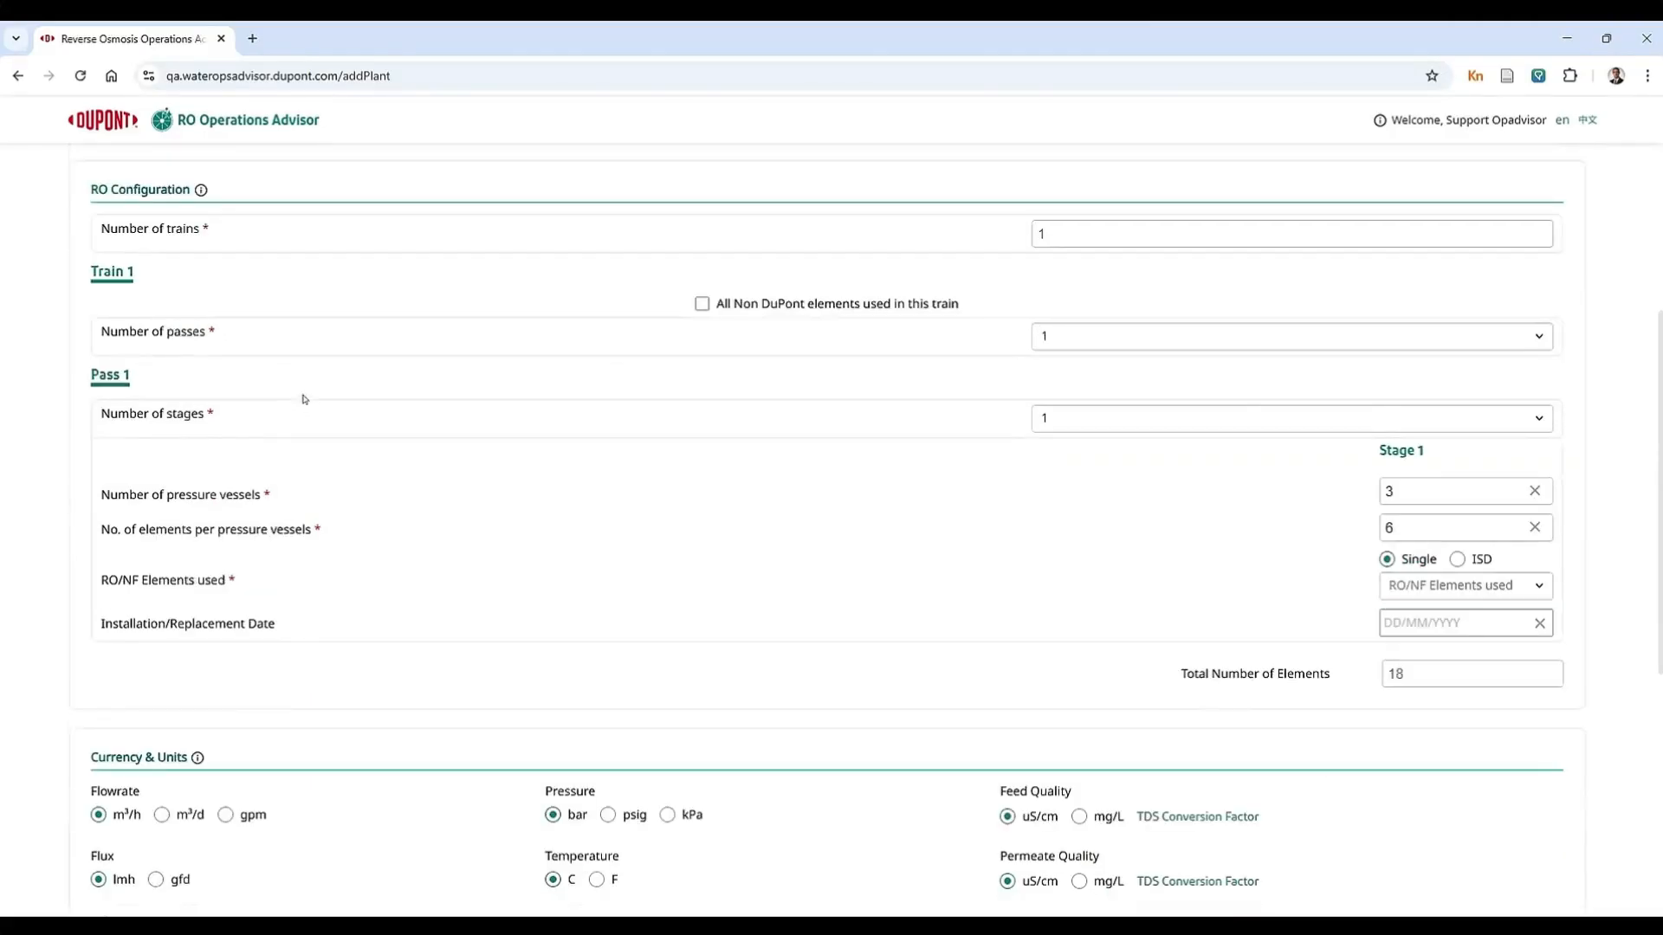
click(1079, 342)
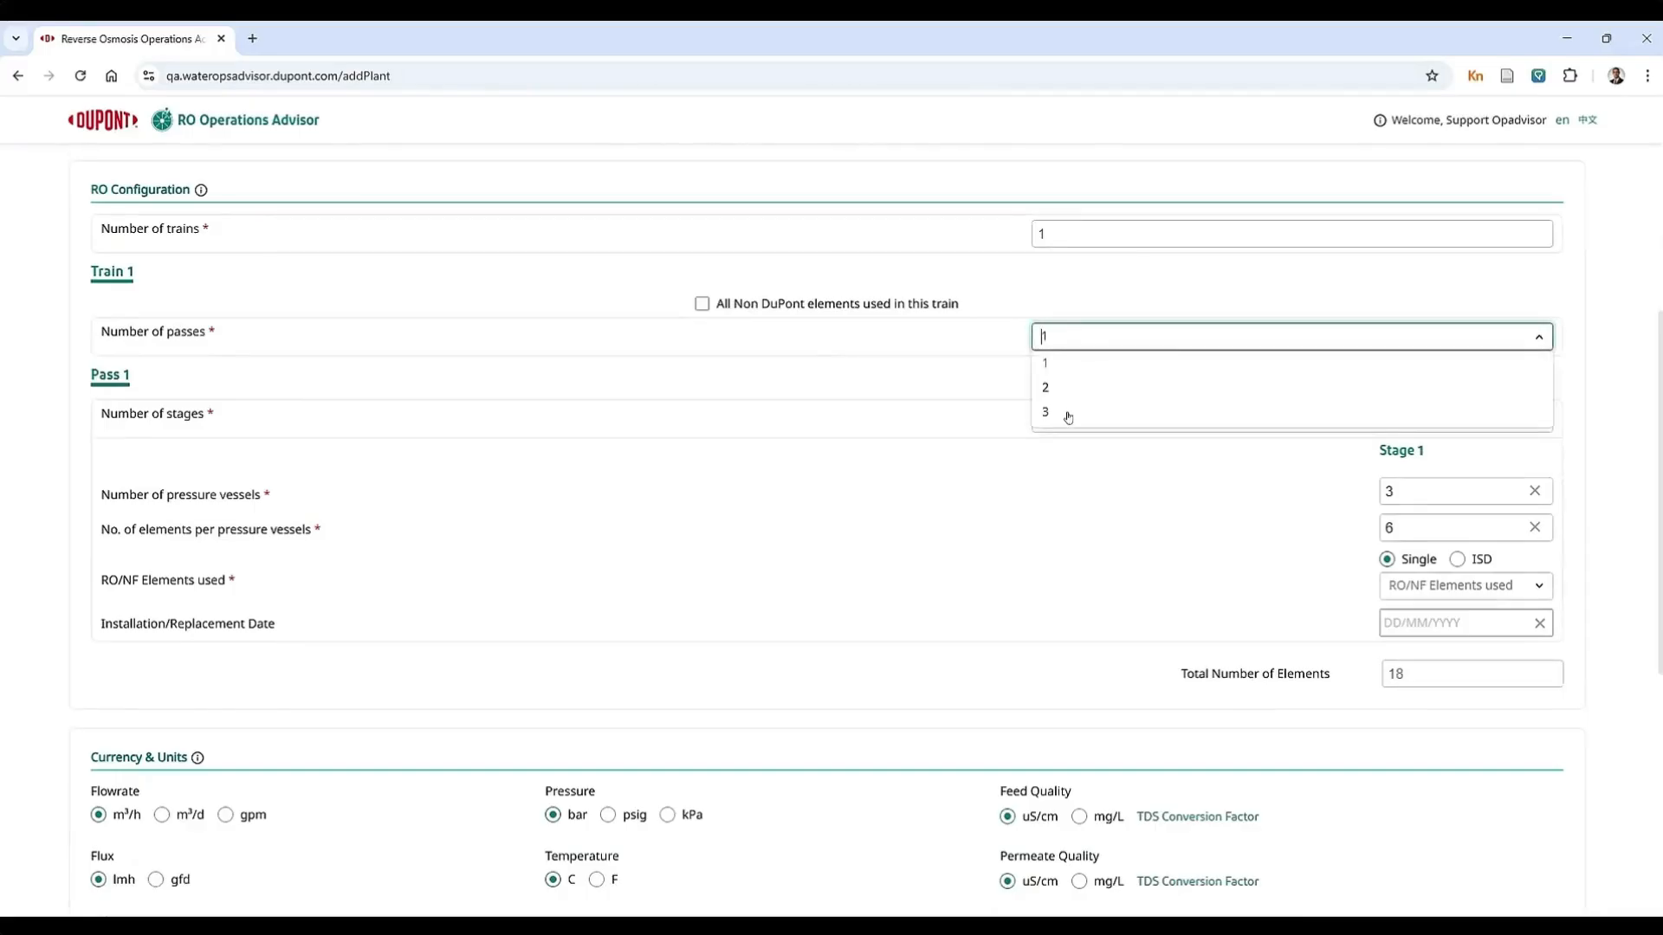
click(772, 338)
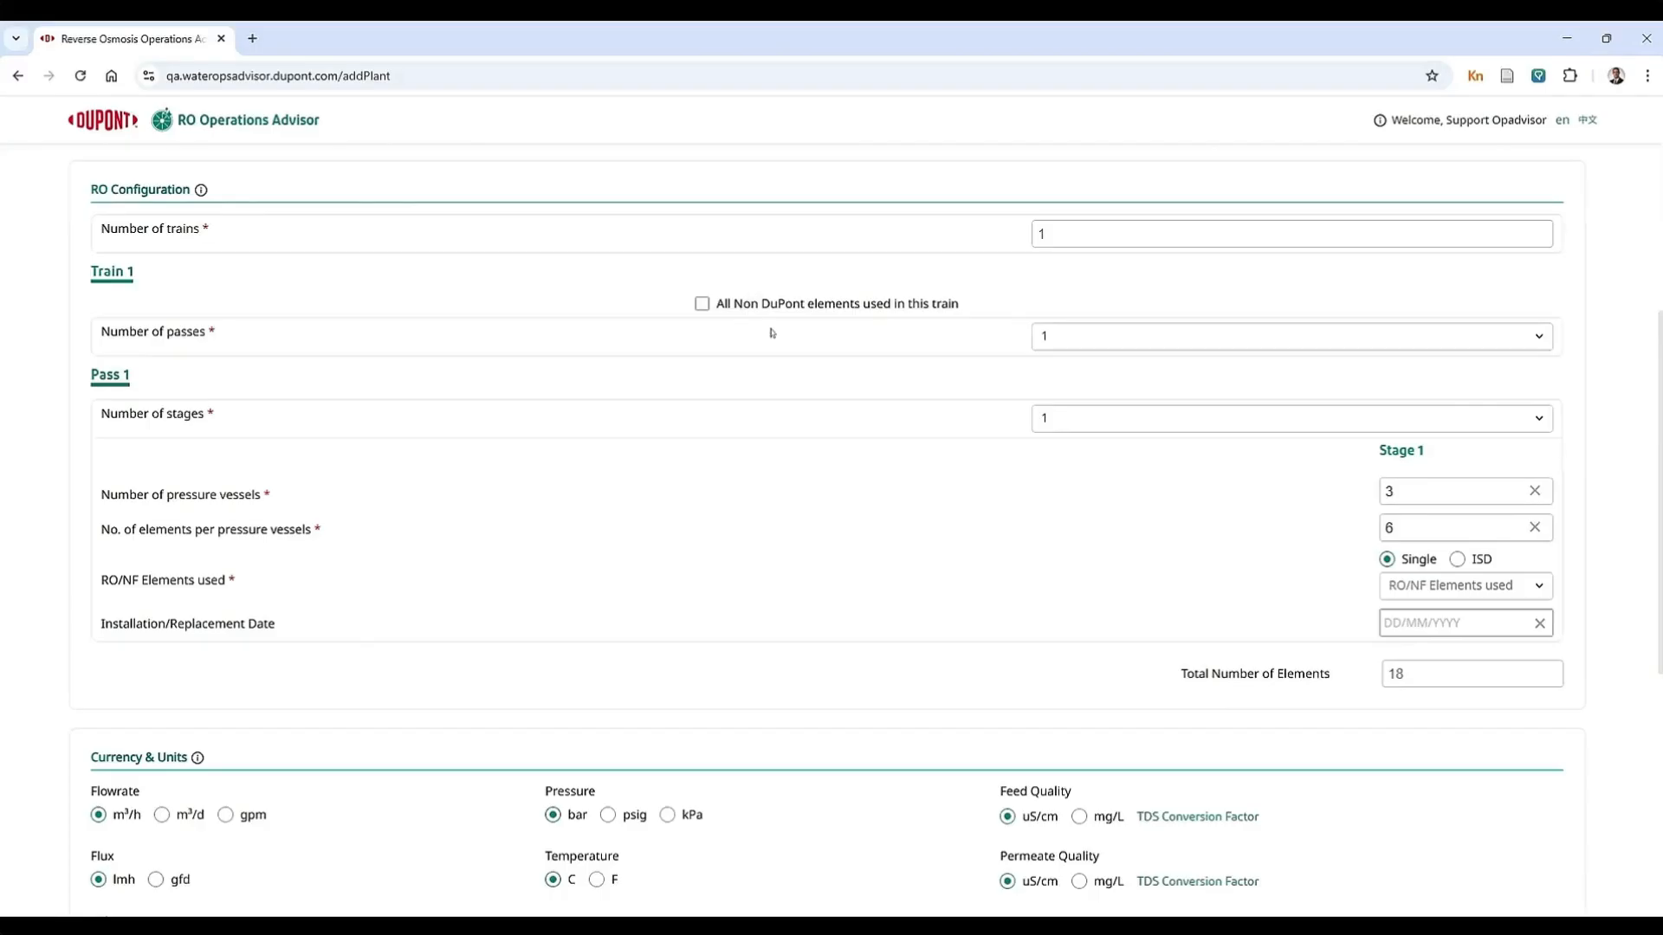
Step: Try marking all elements in Train 1 as non-DuPont, and clear that option again
click(702, 303)
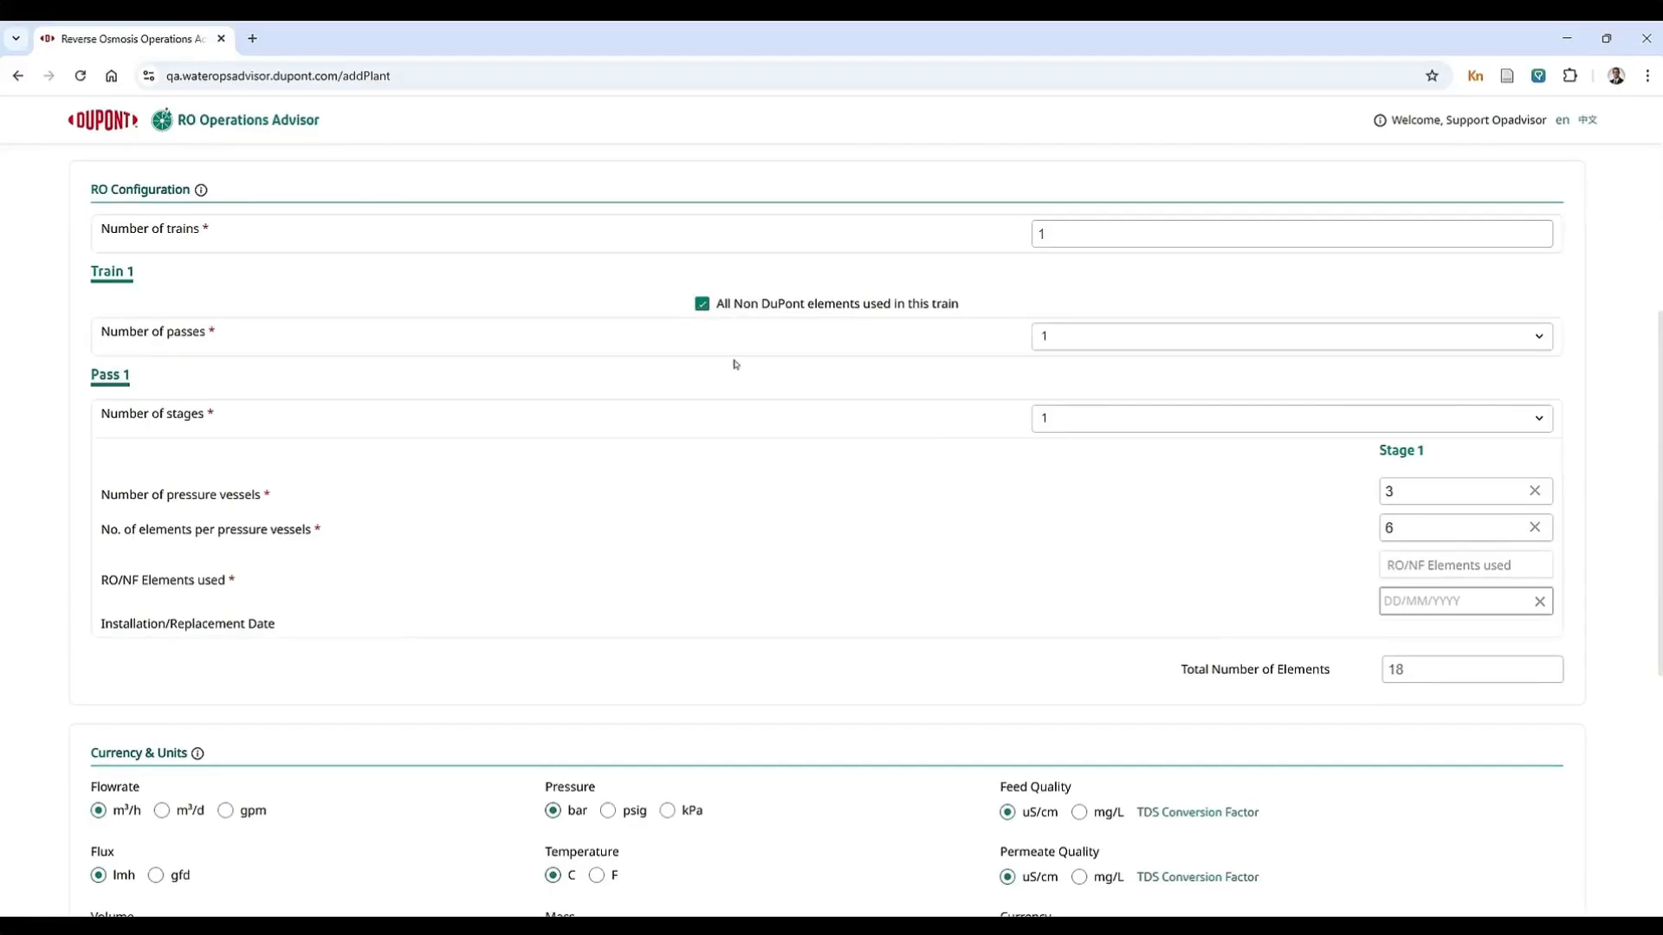
click(1388, 565)
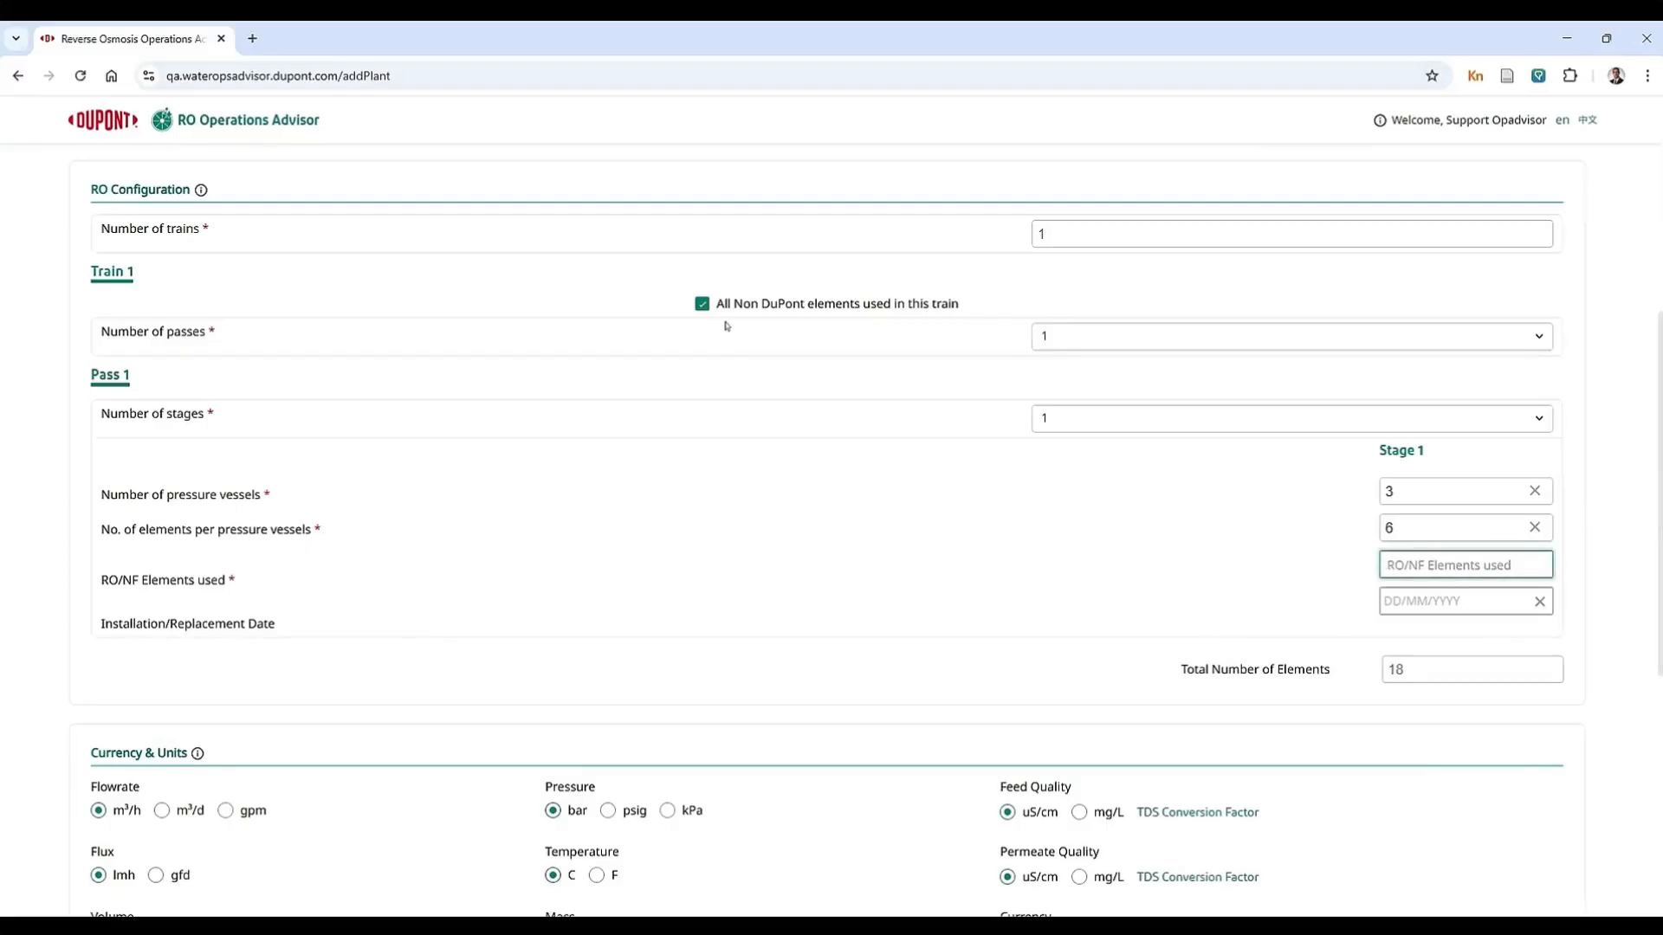
click(702, 303)
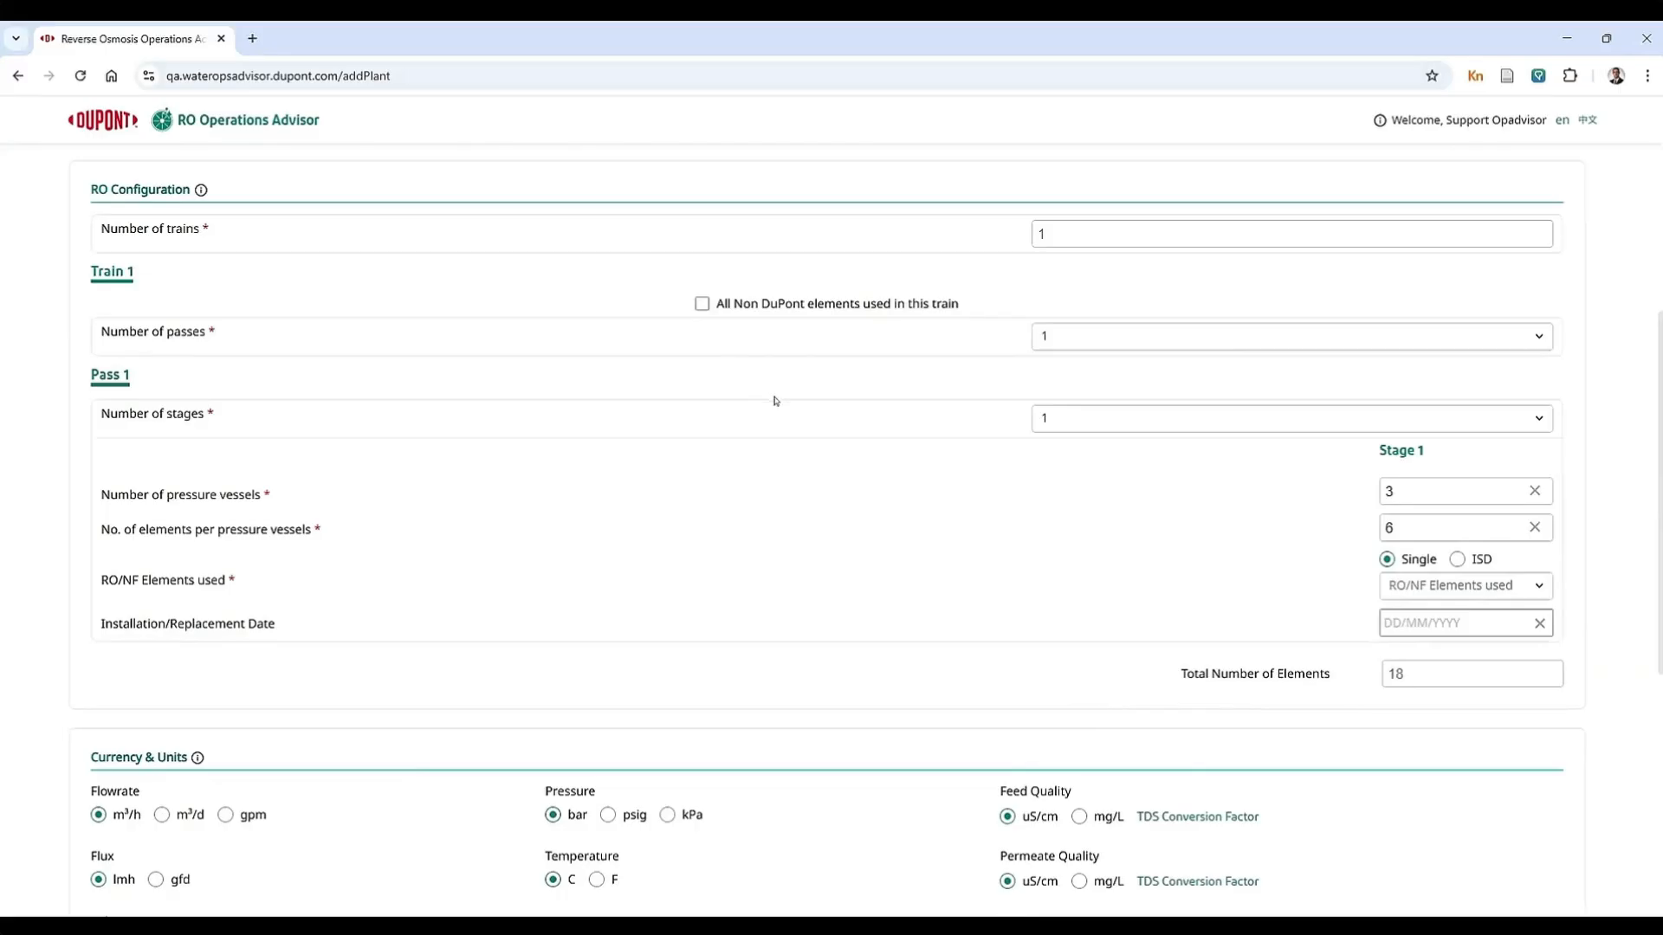
Step: Look through the RO/NF element models available for Stage 1 without choosing one
click(1508, 589)
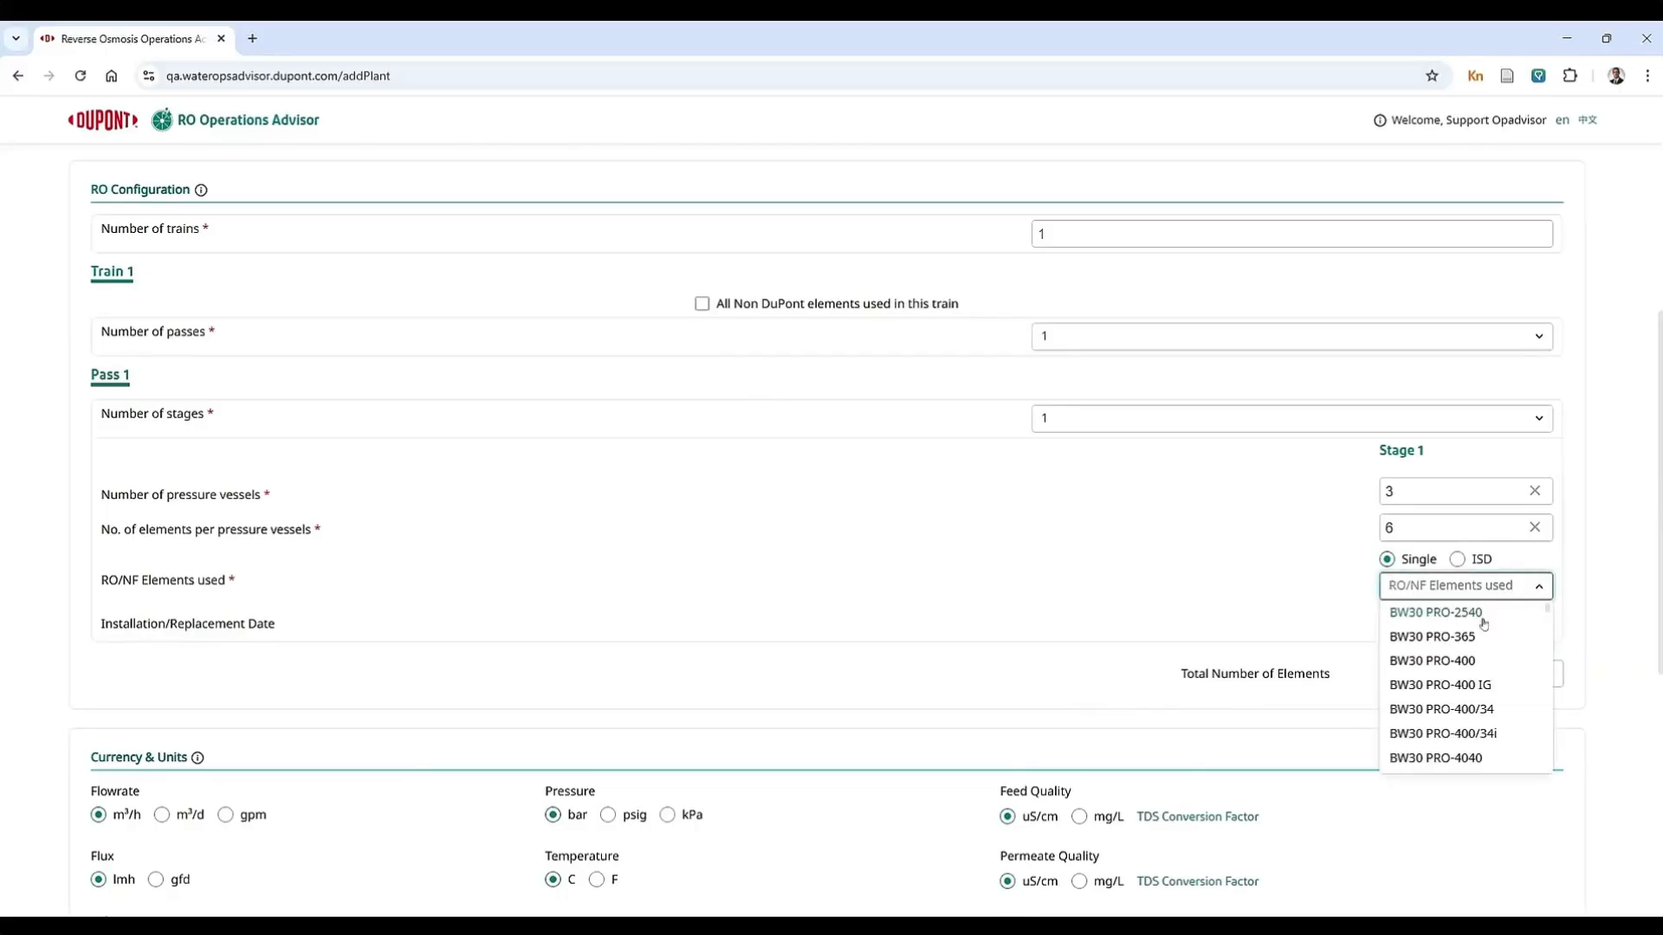
scroll(1482, 683, down, 2)
scroll(1485, 678, down, 10)
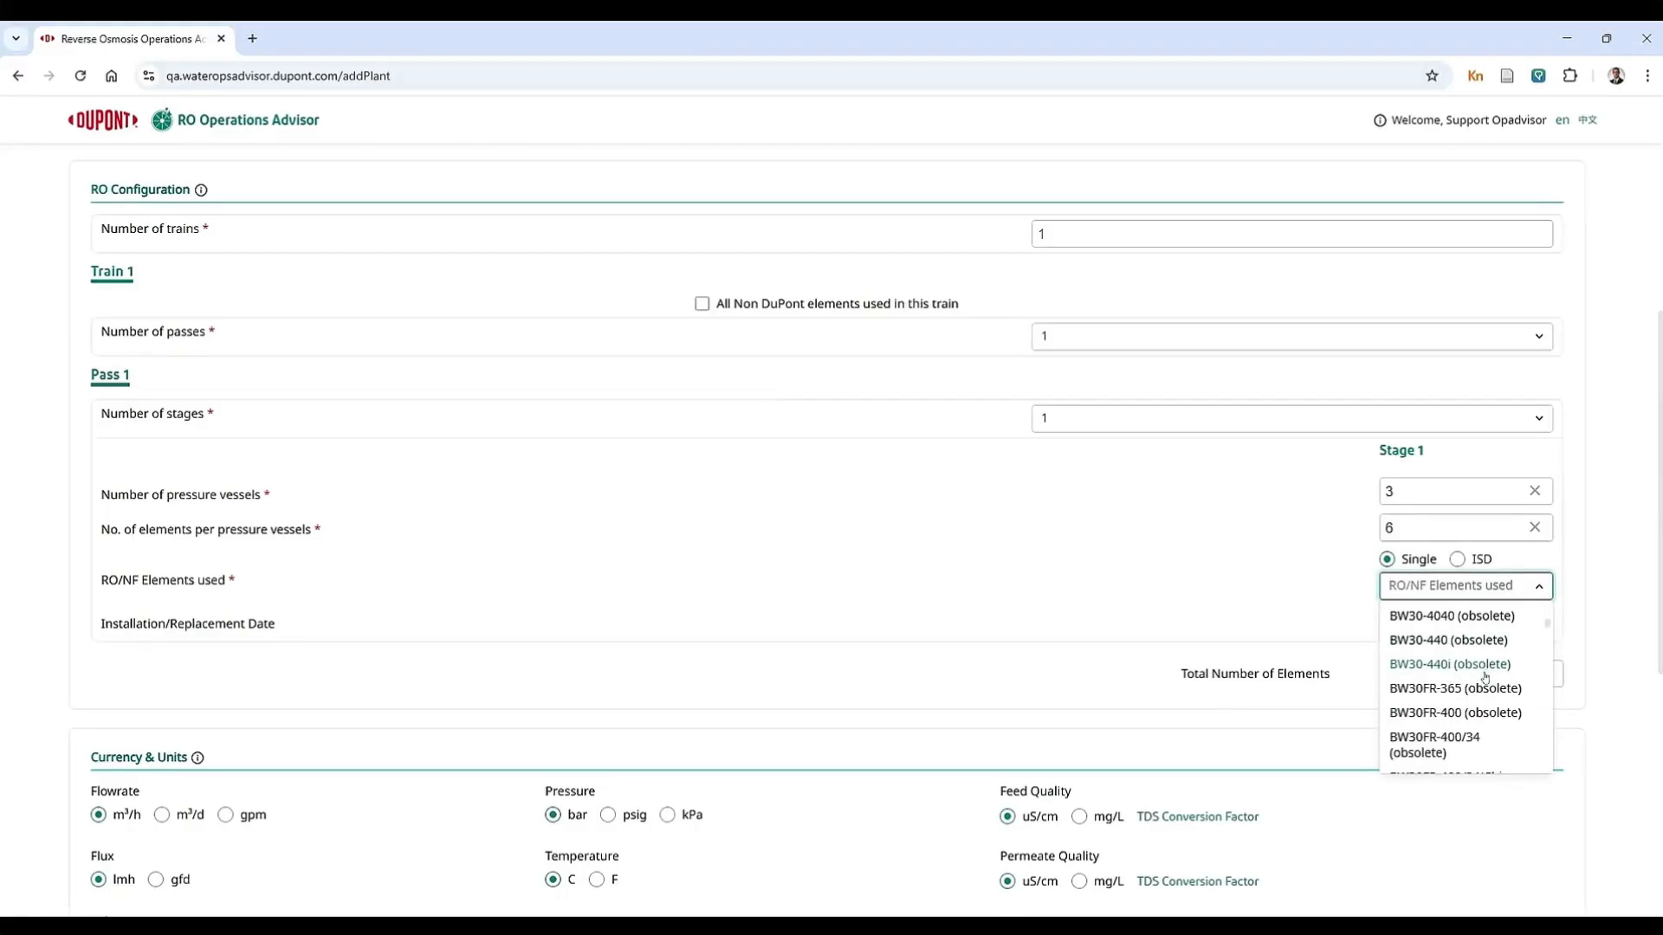
scroll(1484, 679, up, 8)
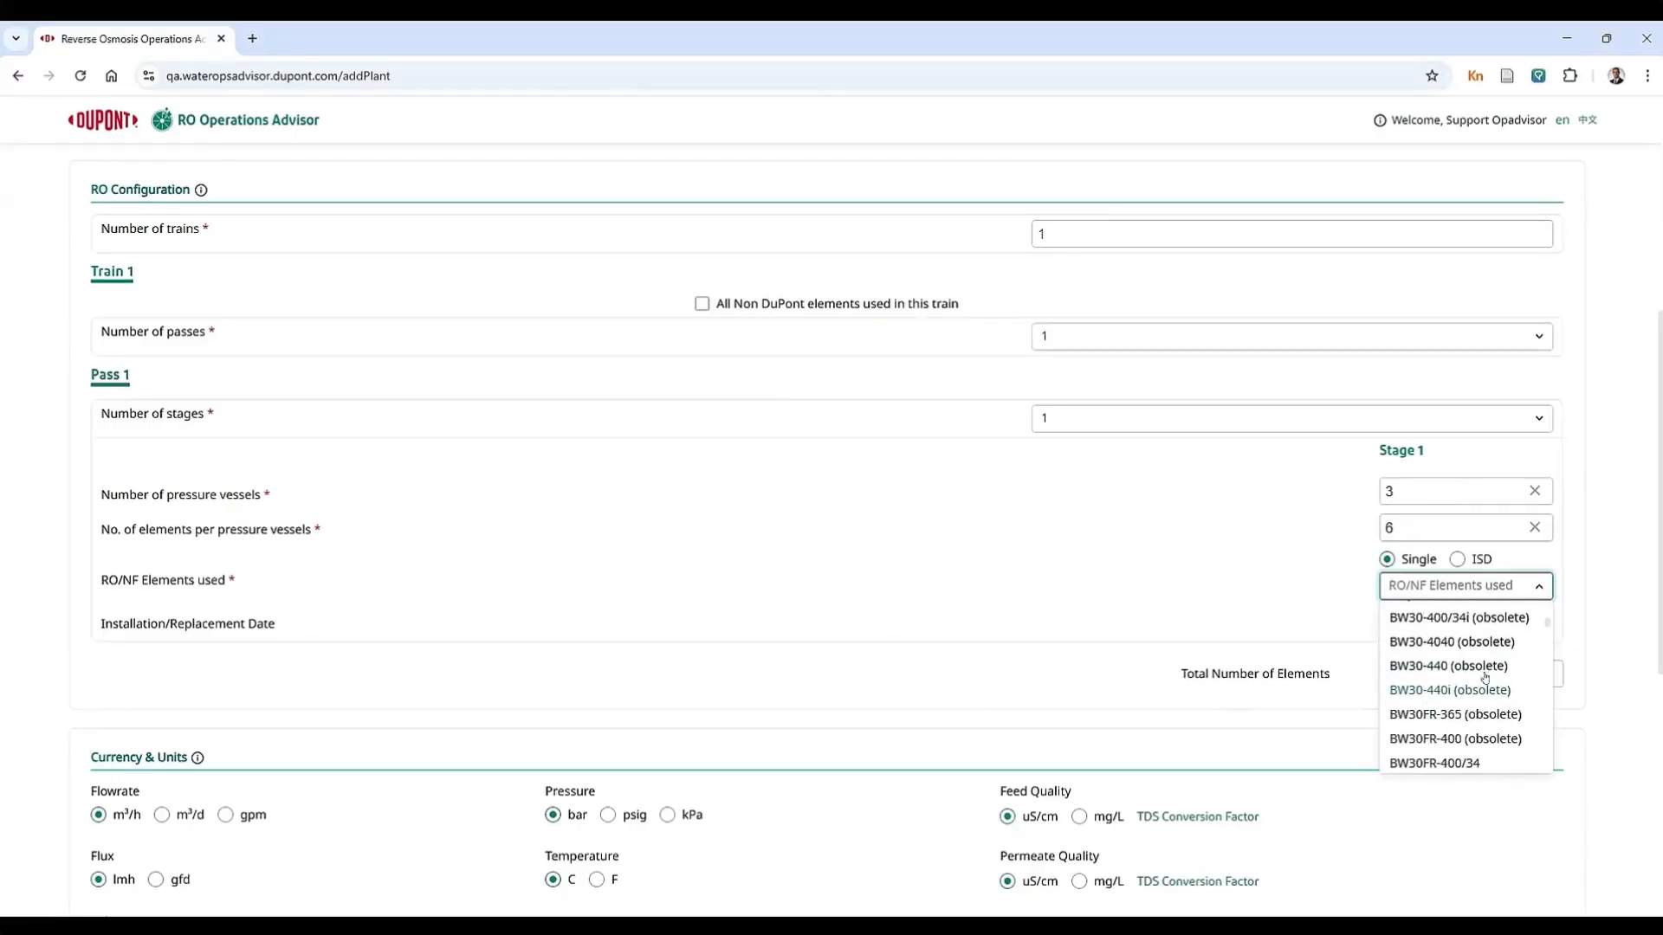
click(1179, 571)
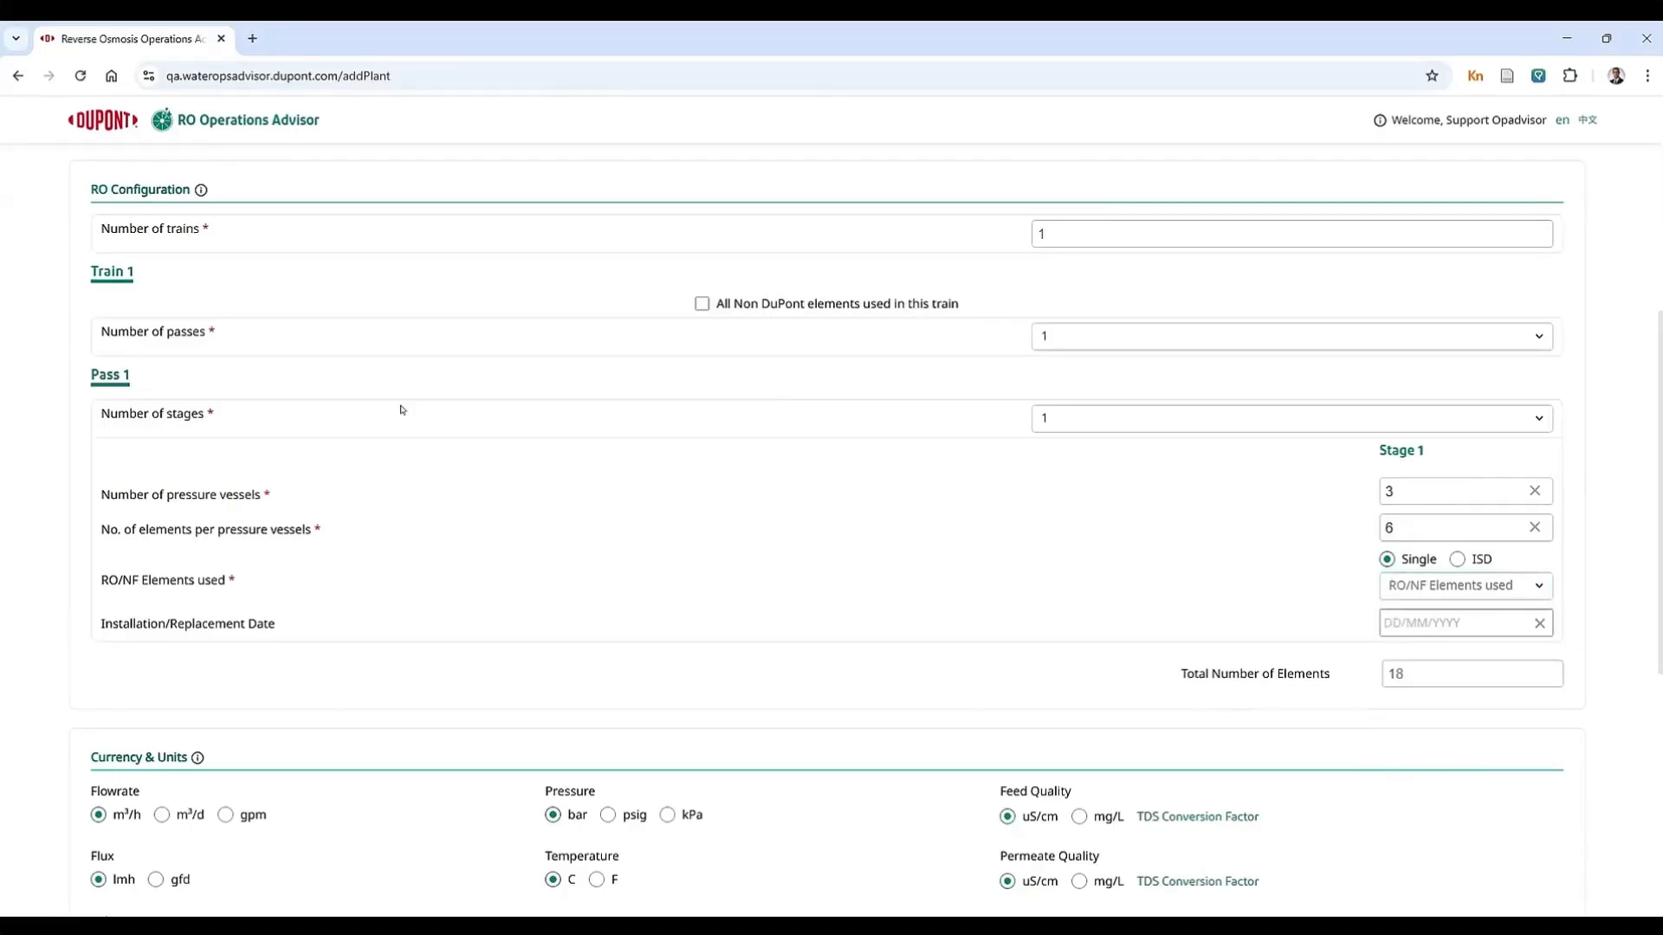
Step: Set Pass 1 to 2 stages and switch Stage 1 from a single element type to ISD
click(1076, 431)
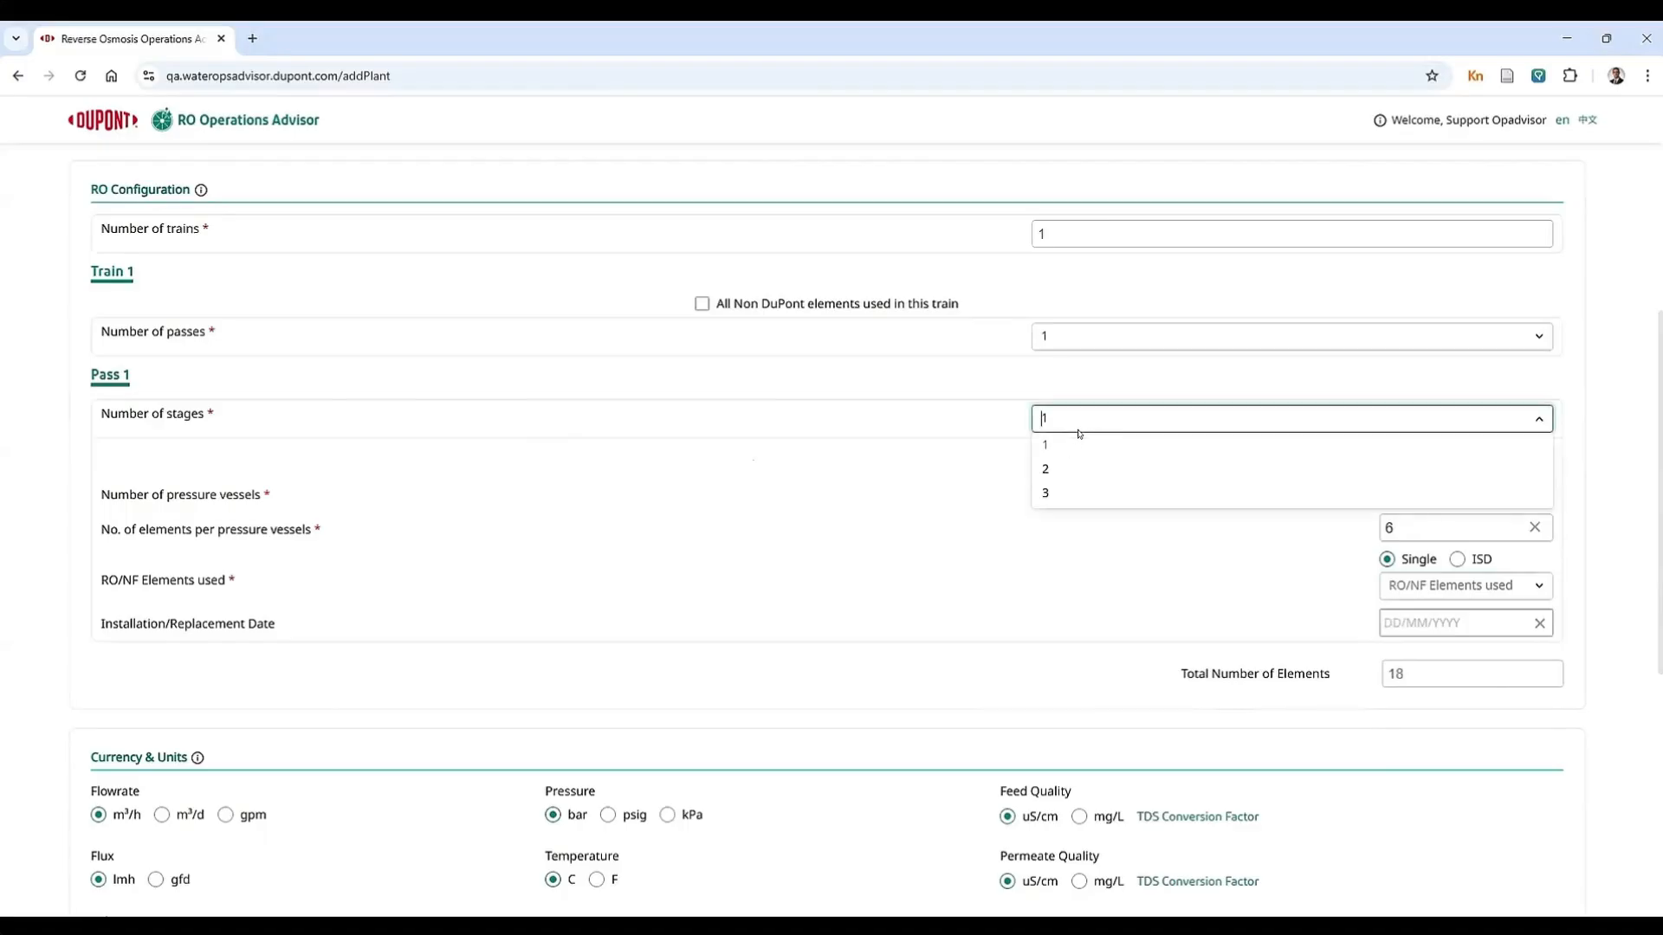
click(1073, 474)
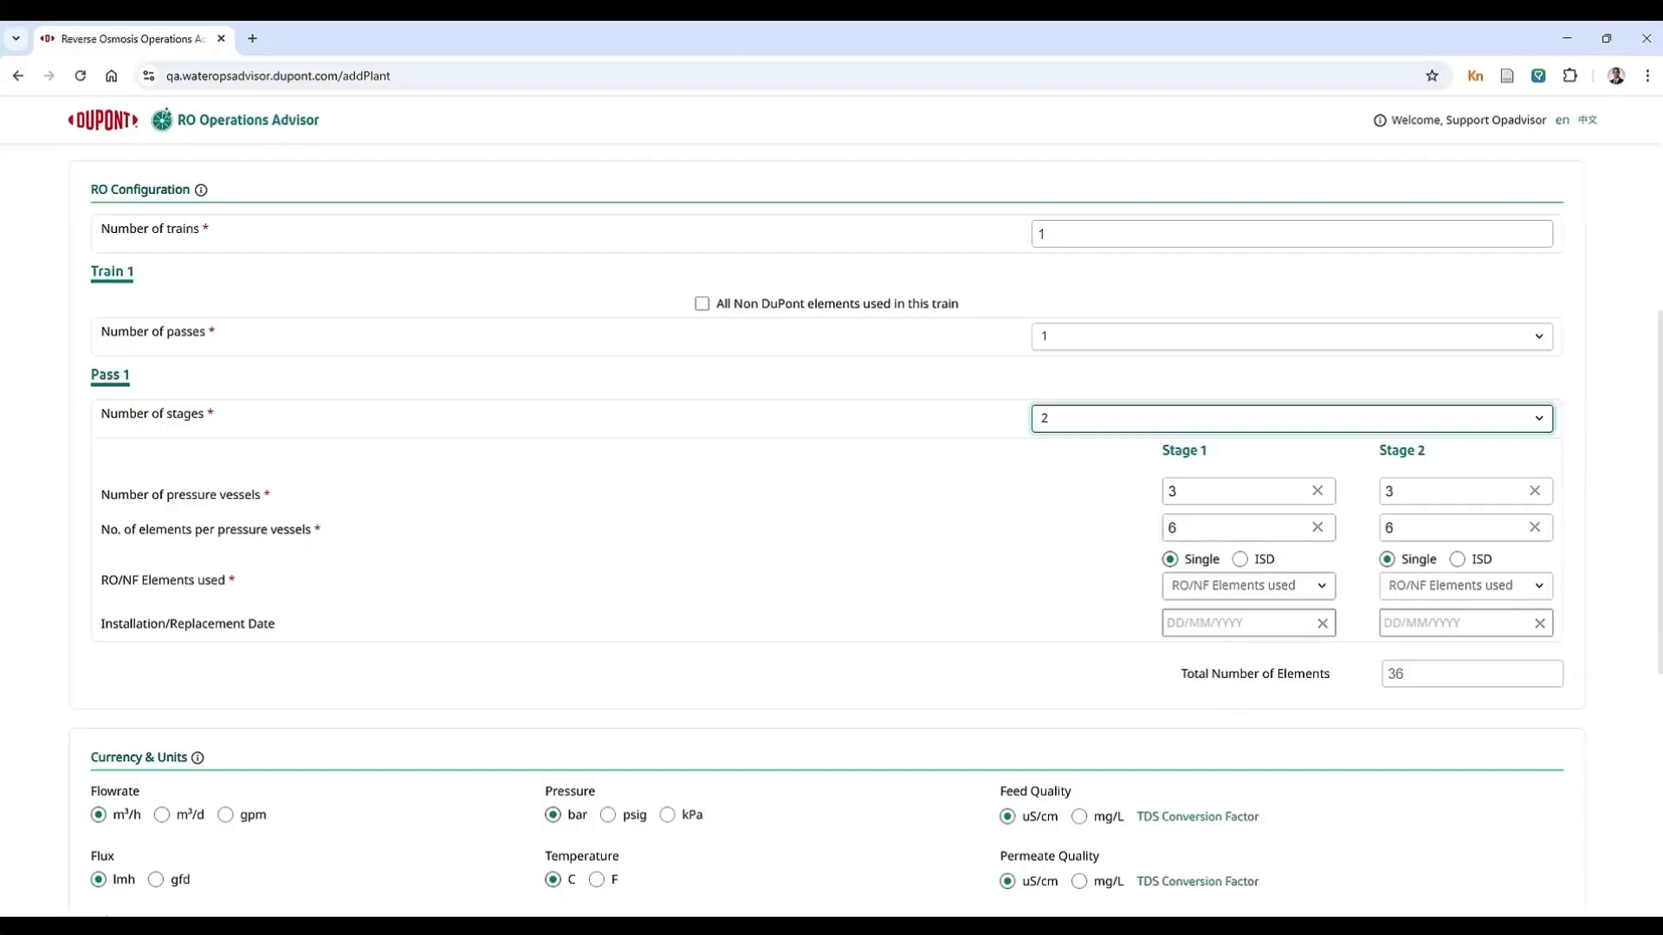
click(1246, 563)
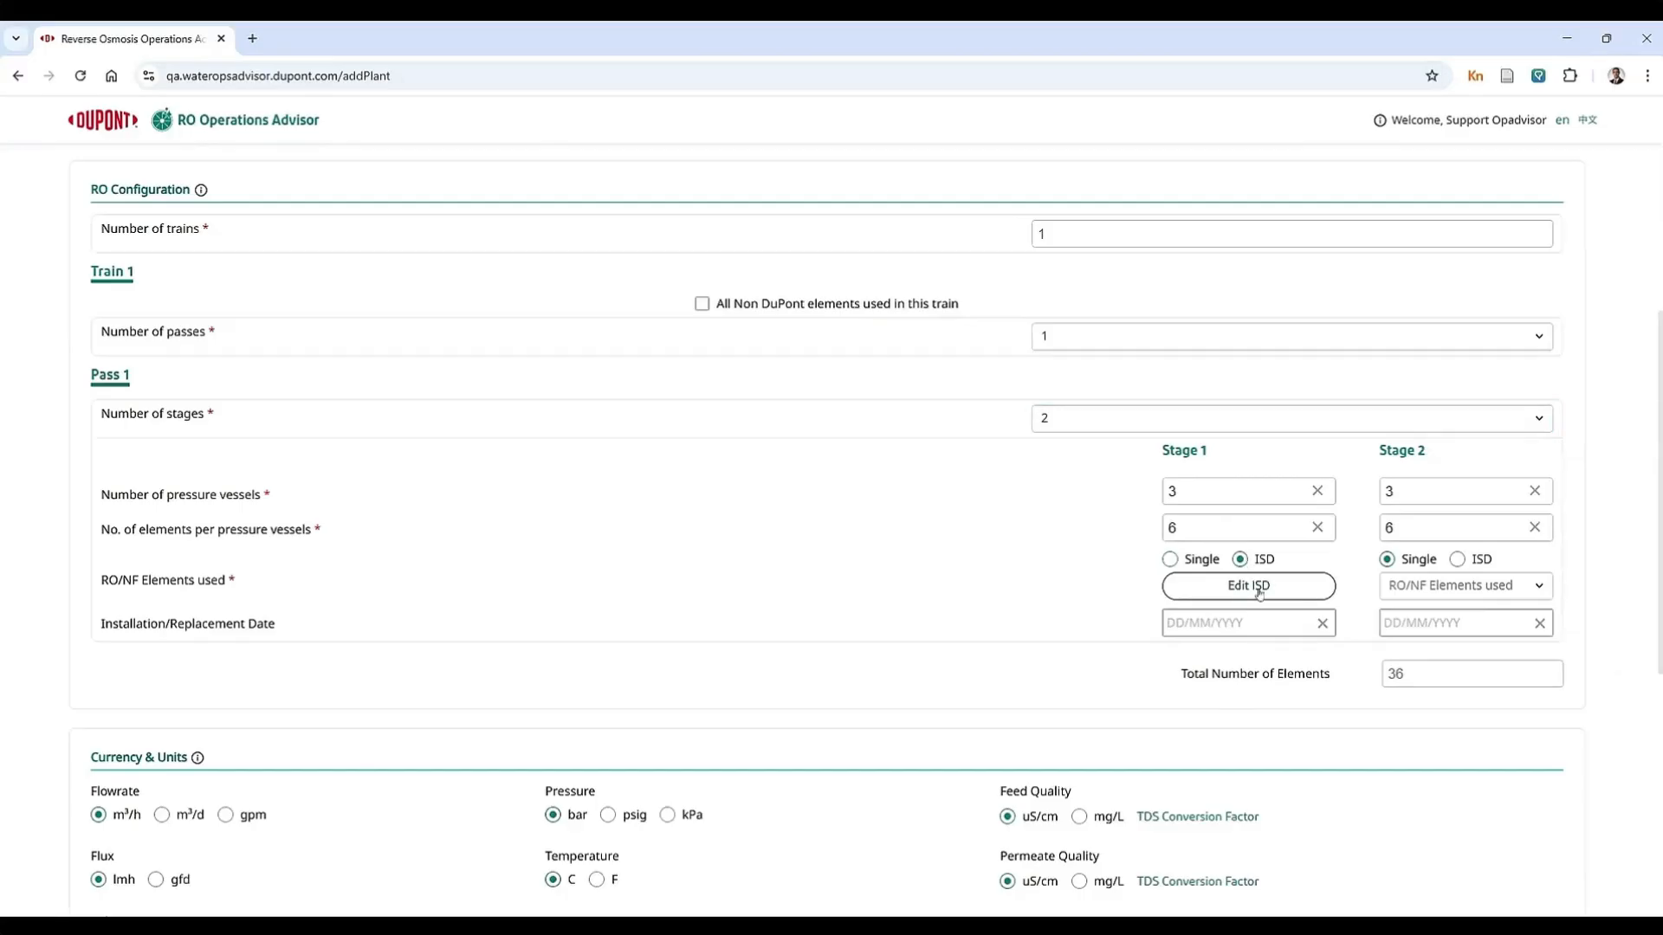
Step: Fill all six element positions of Stage 1's internal stage design with BW30 PRO-400
click(1259, 587)
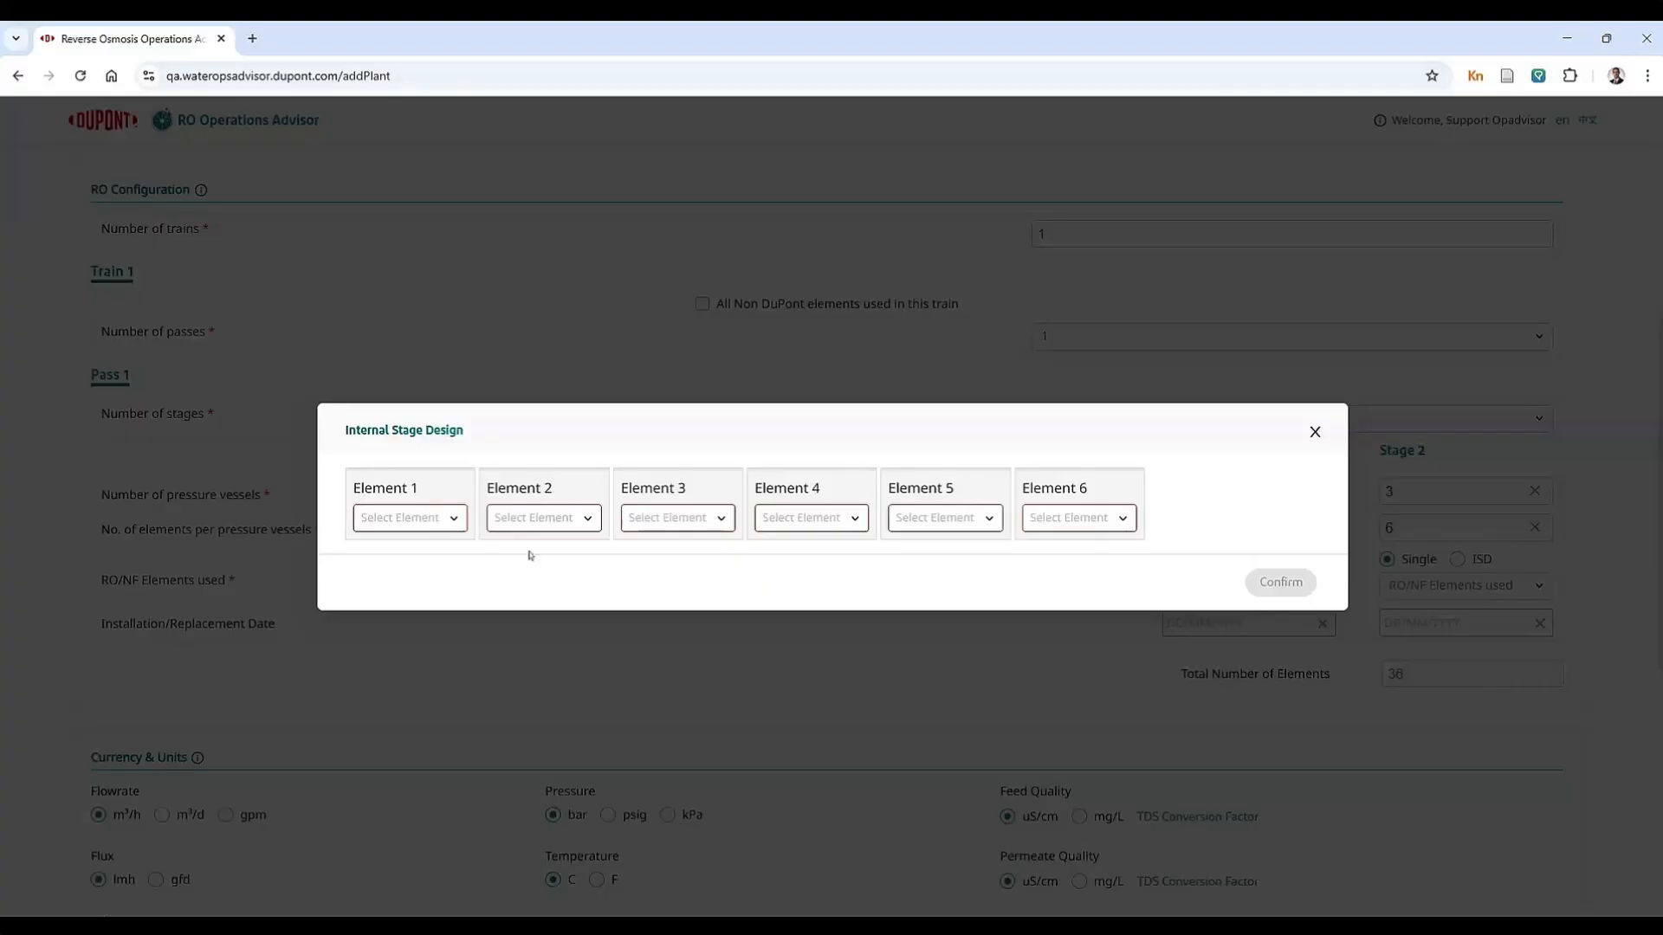
click(412, 518)
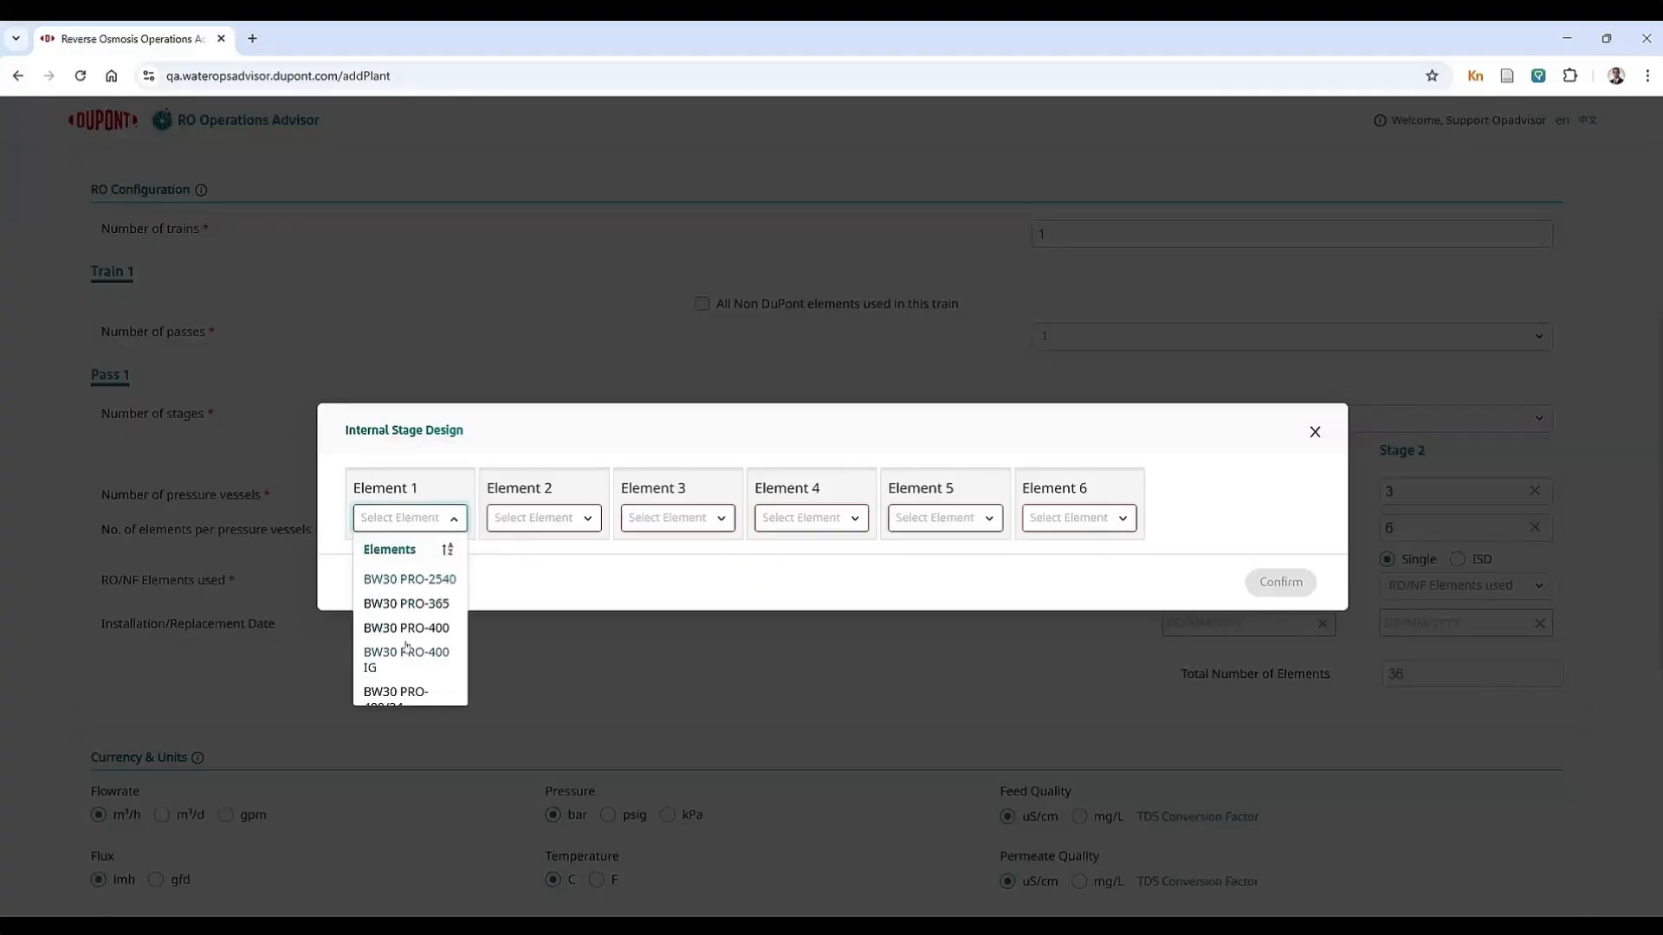
click(505, 562)
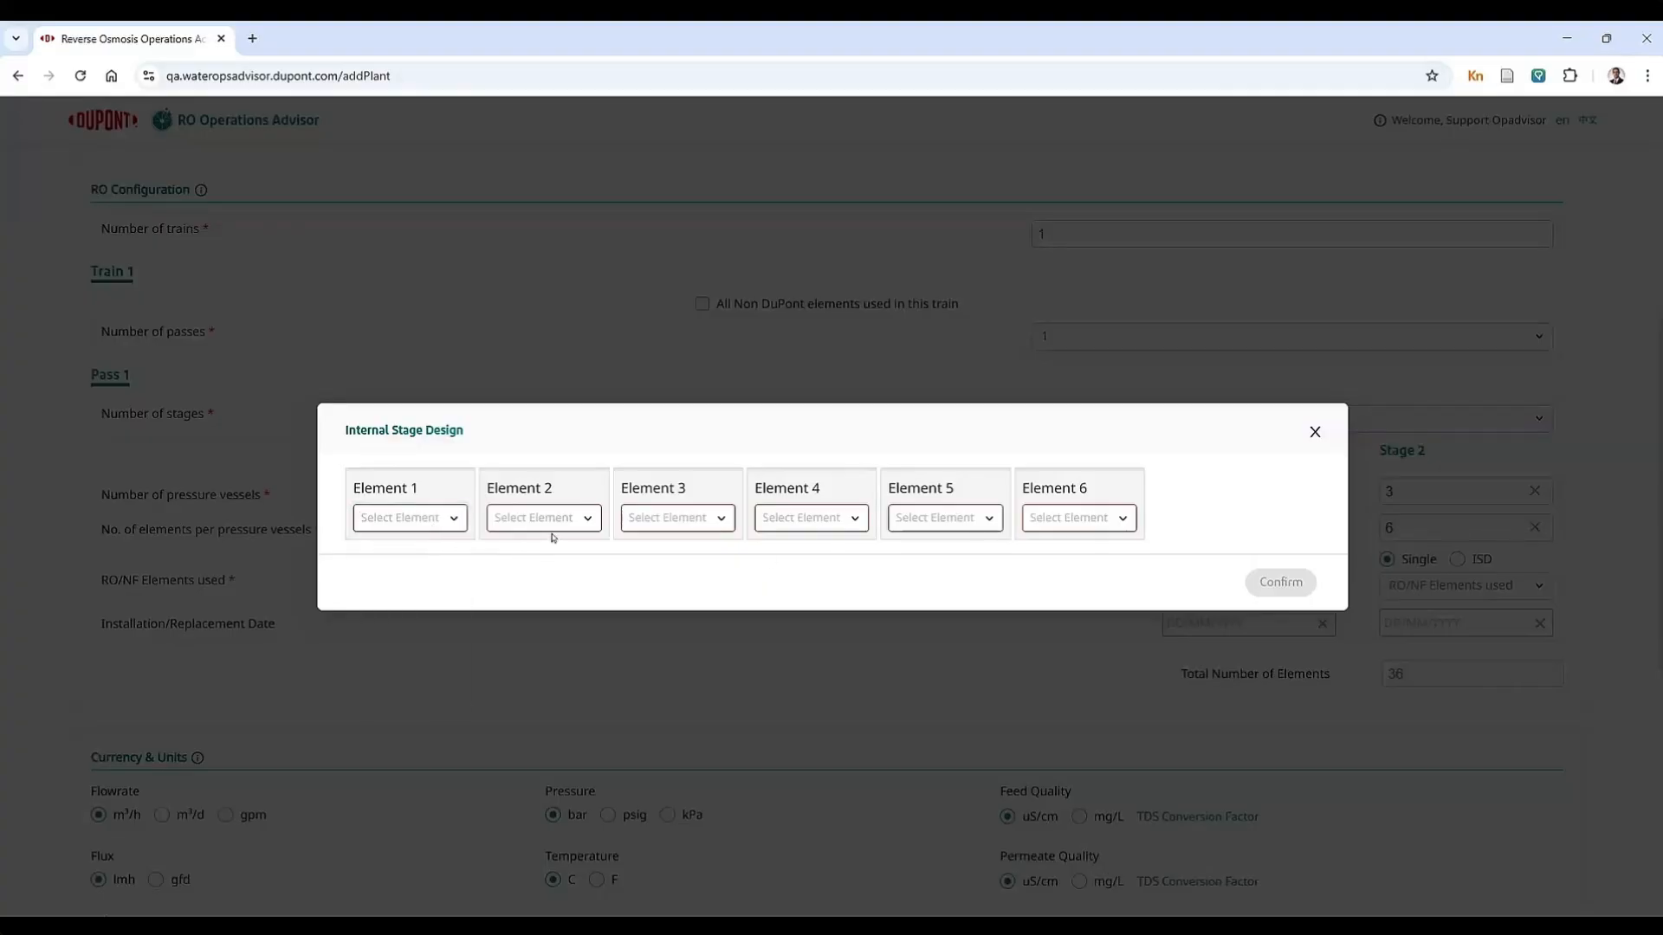
click(450, 527)
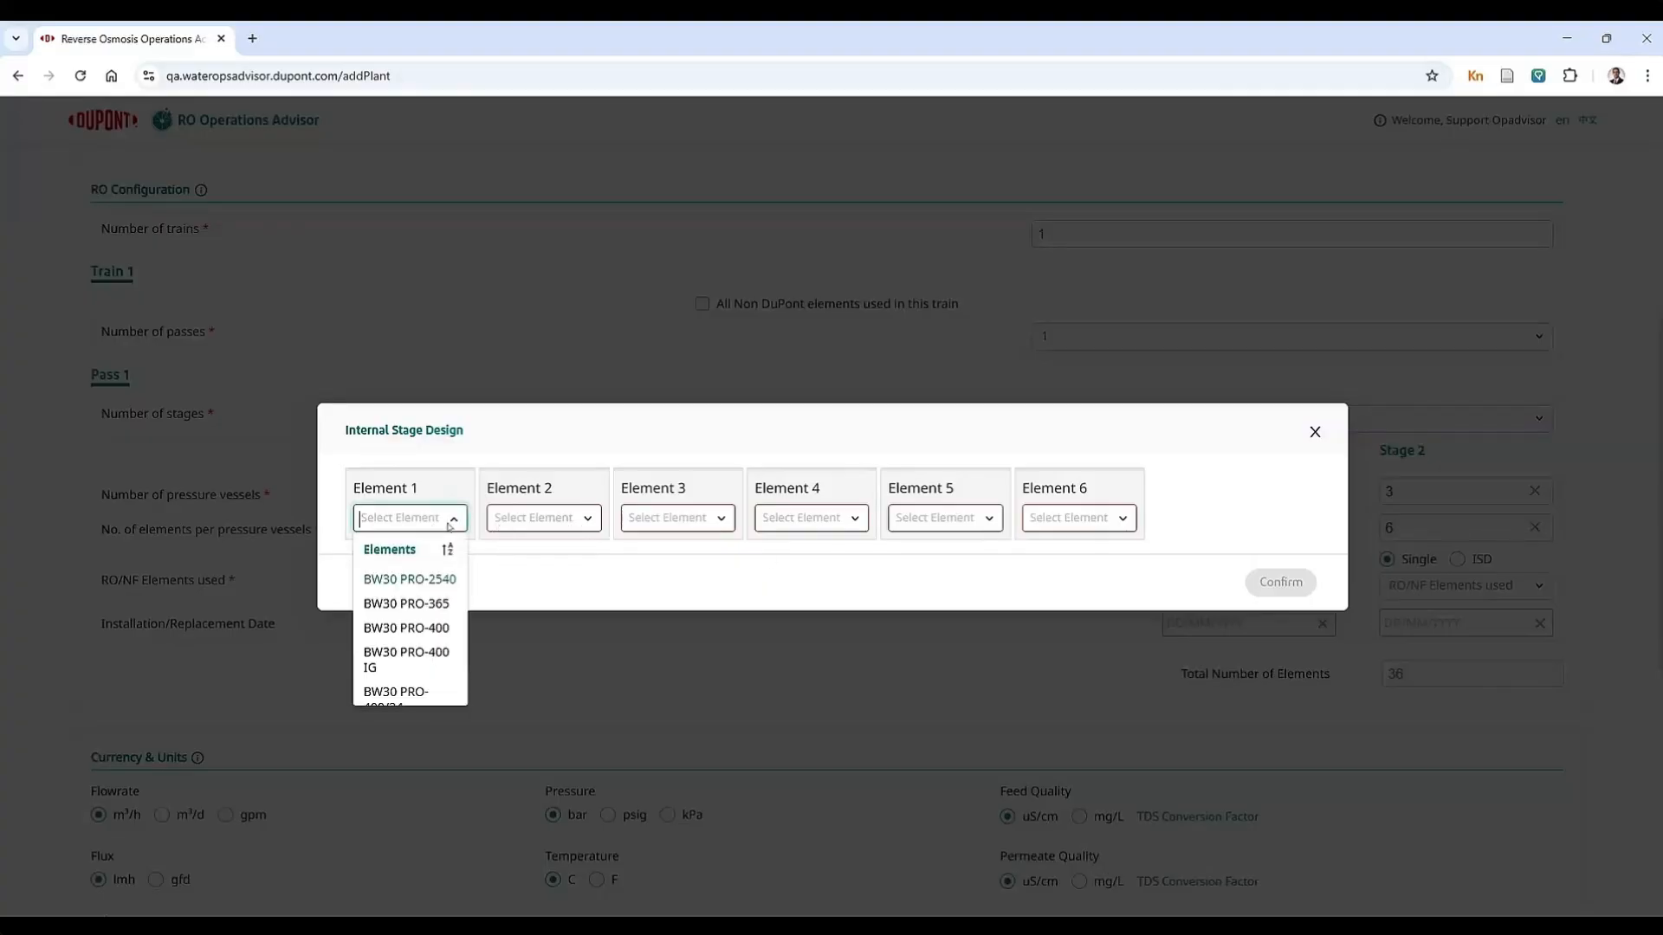
click(424, 629)
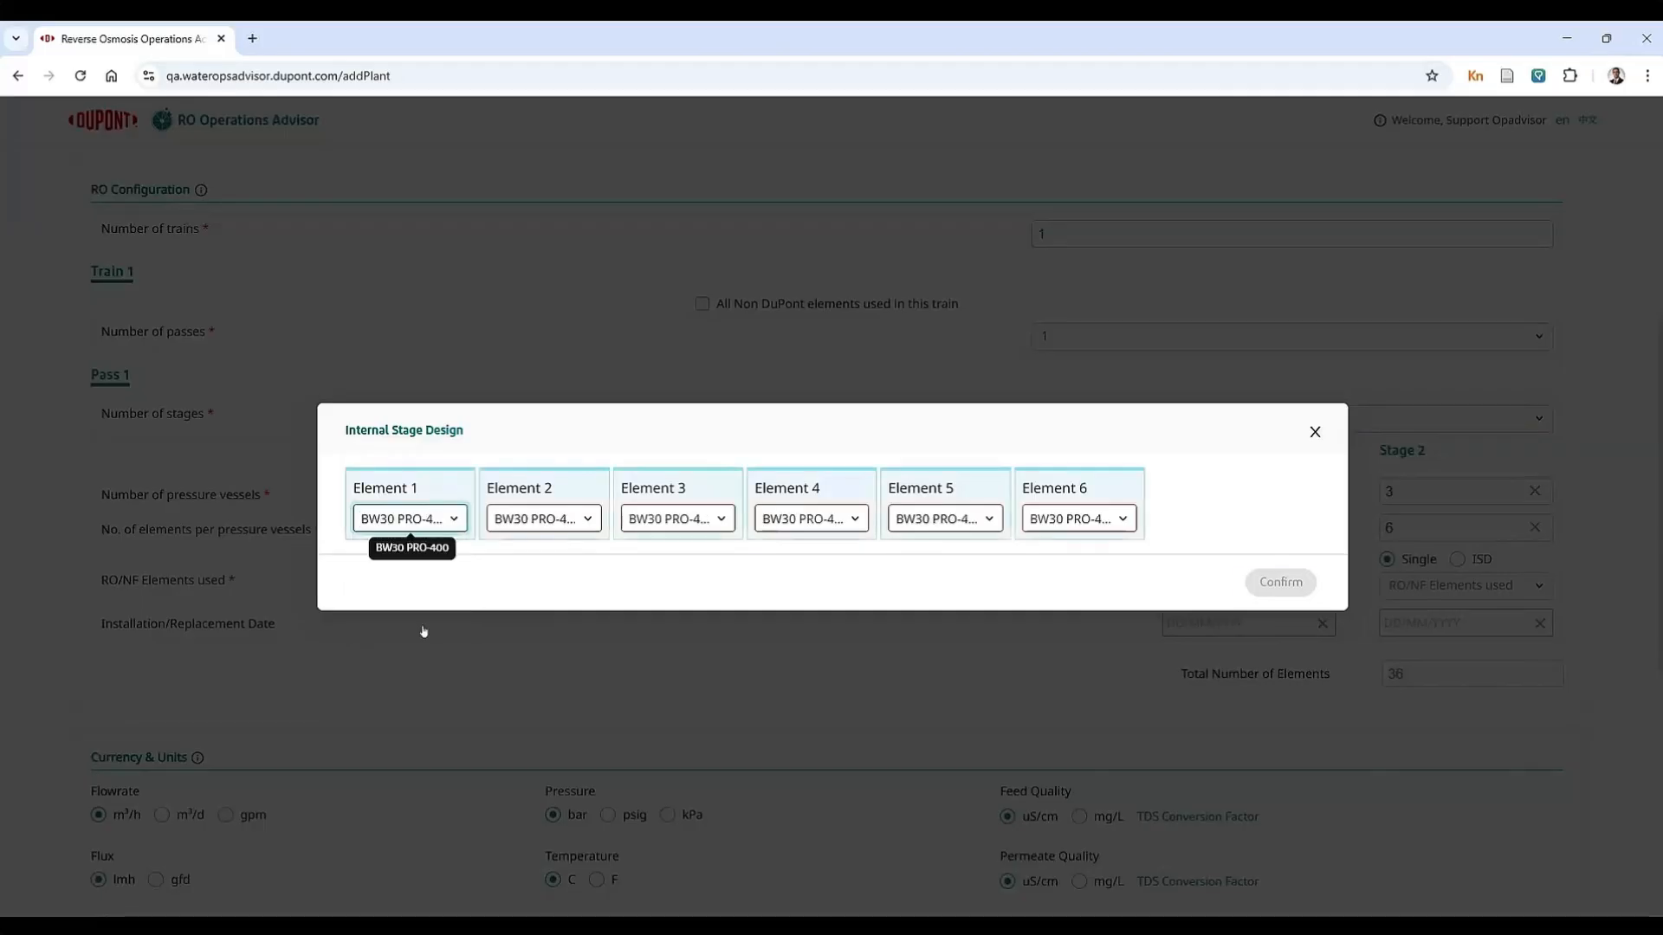
Step: Change elements 4 to 6 of the Stage 1 internal design to BW30XHR PRO-400/34i and confirm the design
click(835, 522)
scroll(837, 606, down, 3)
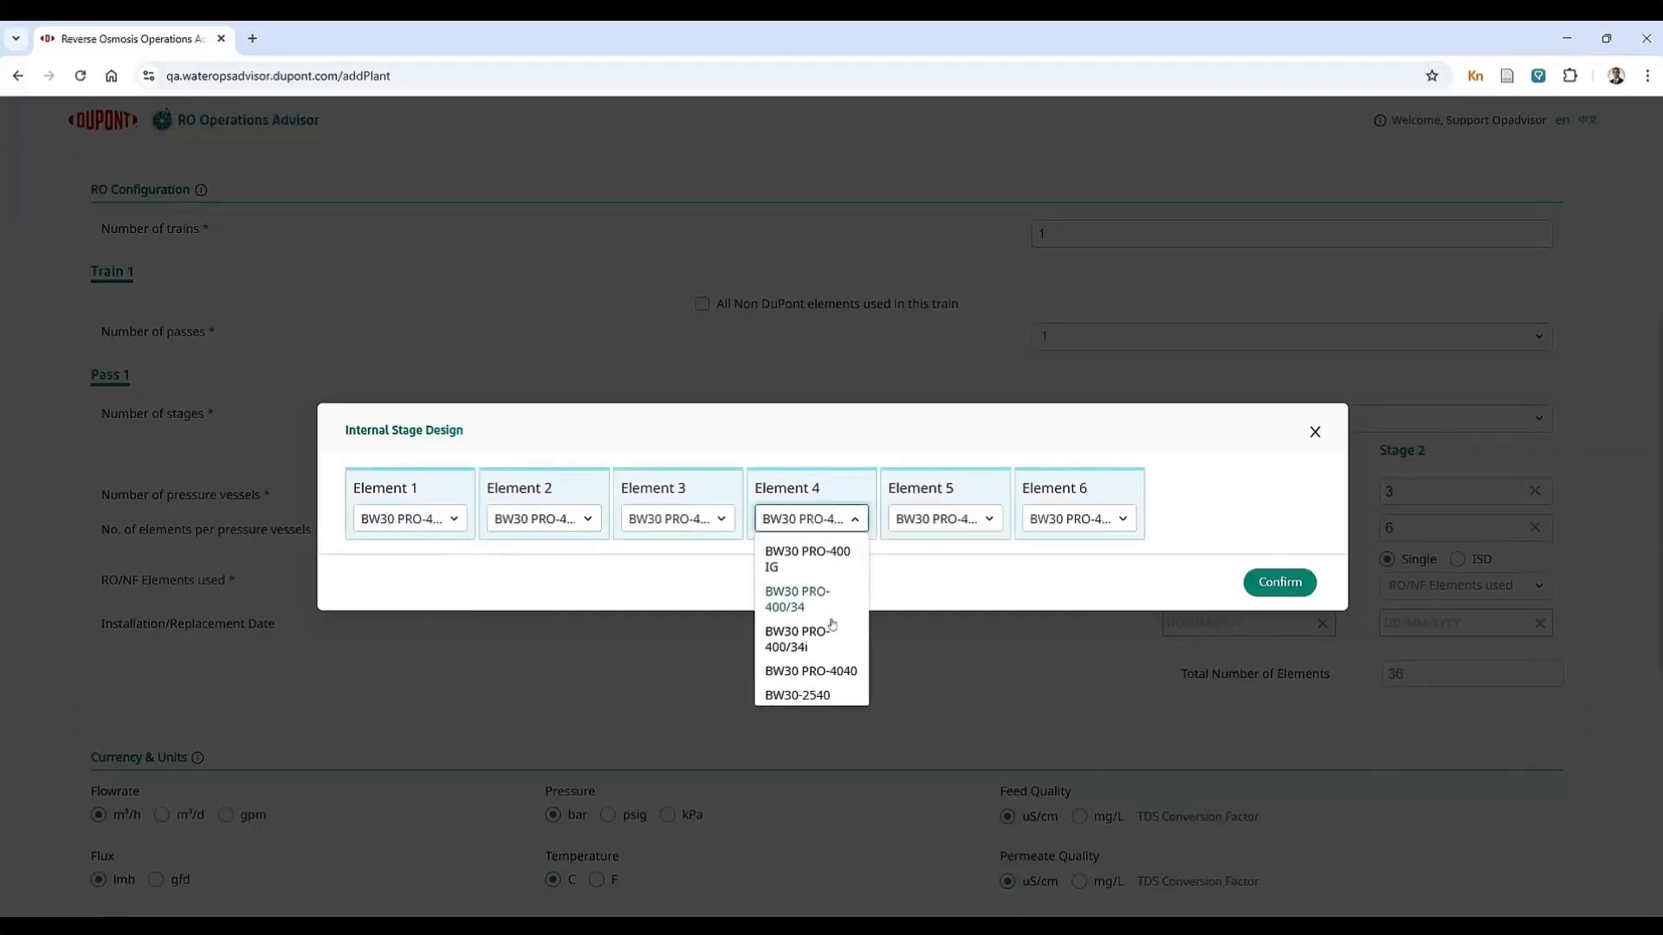
scroll(839, 663, down, 4)
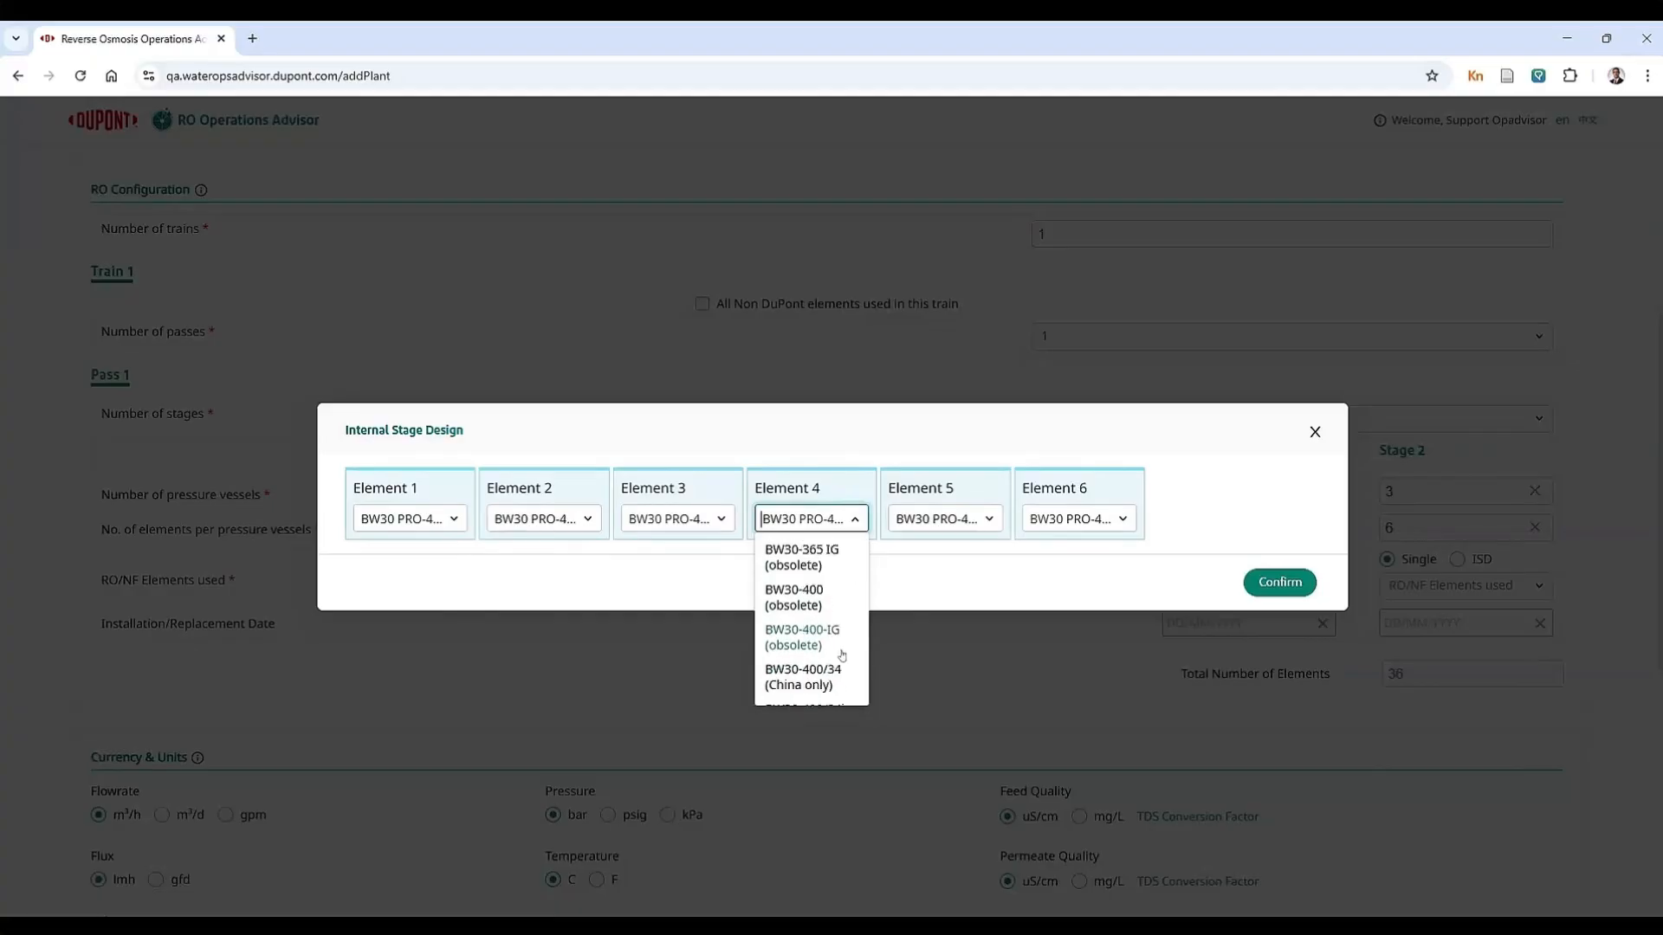
scroll(842, 655, down, 5)
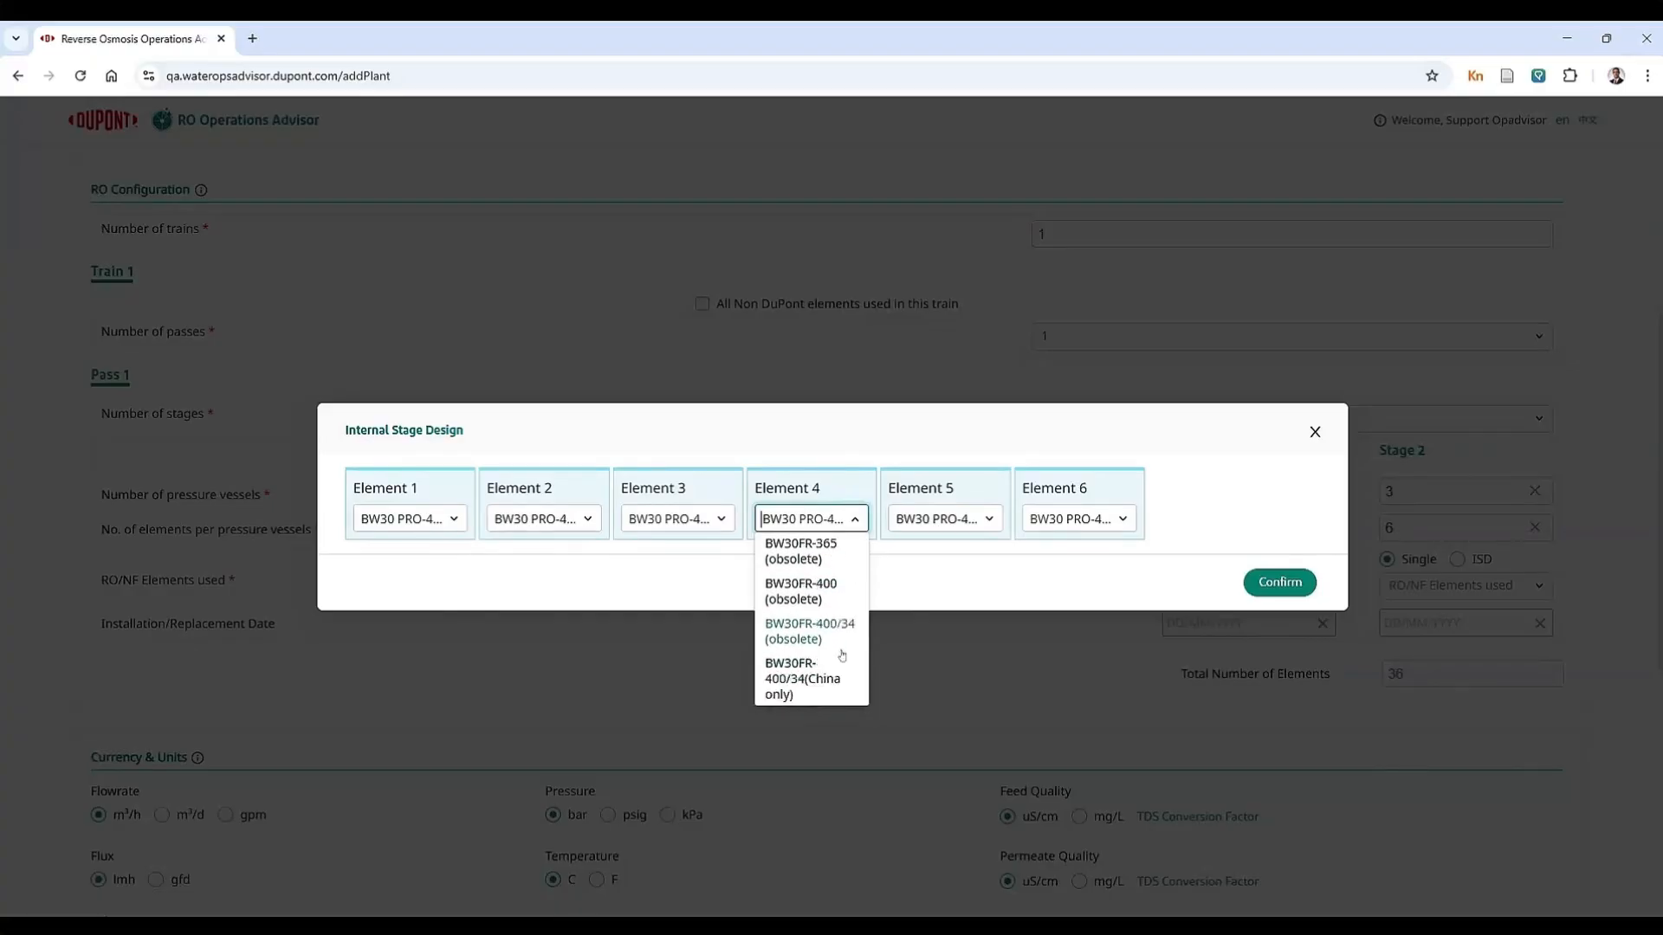
text(xhr)
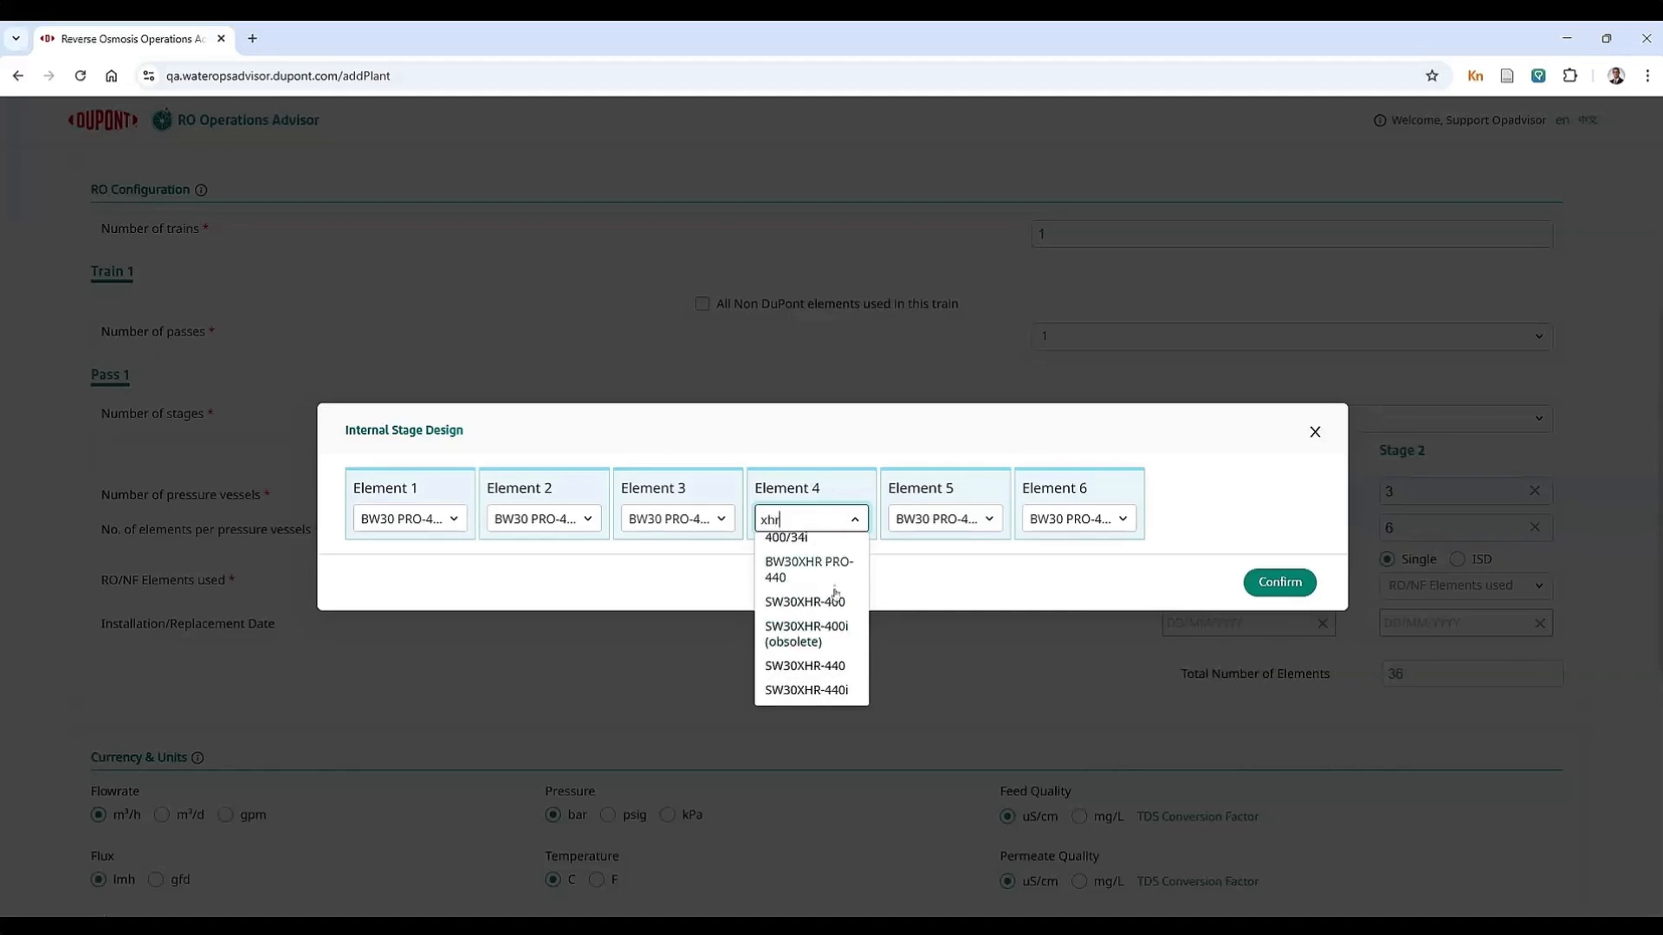
scroll(835, 598, up, 3)
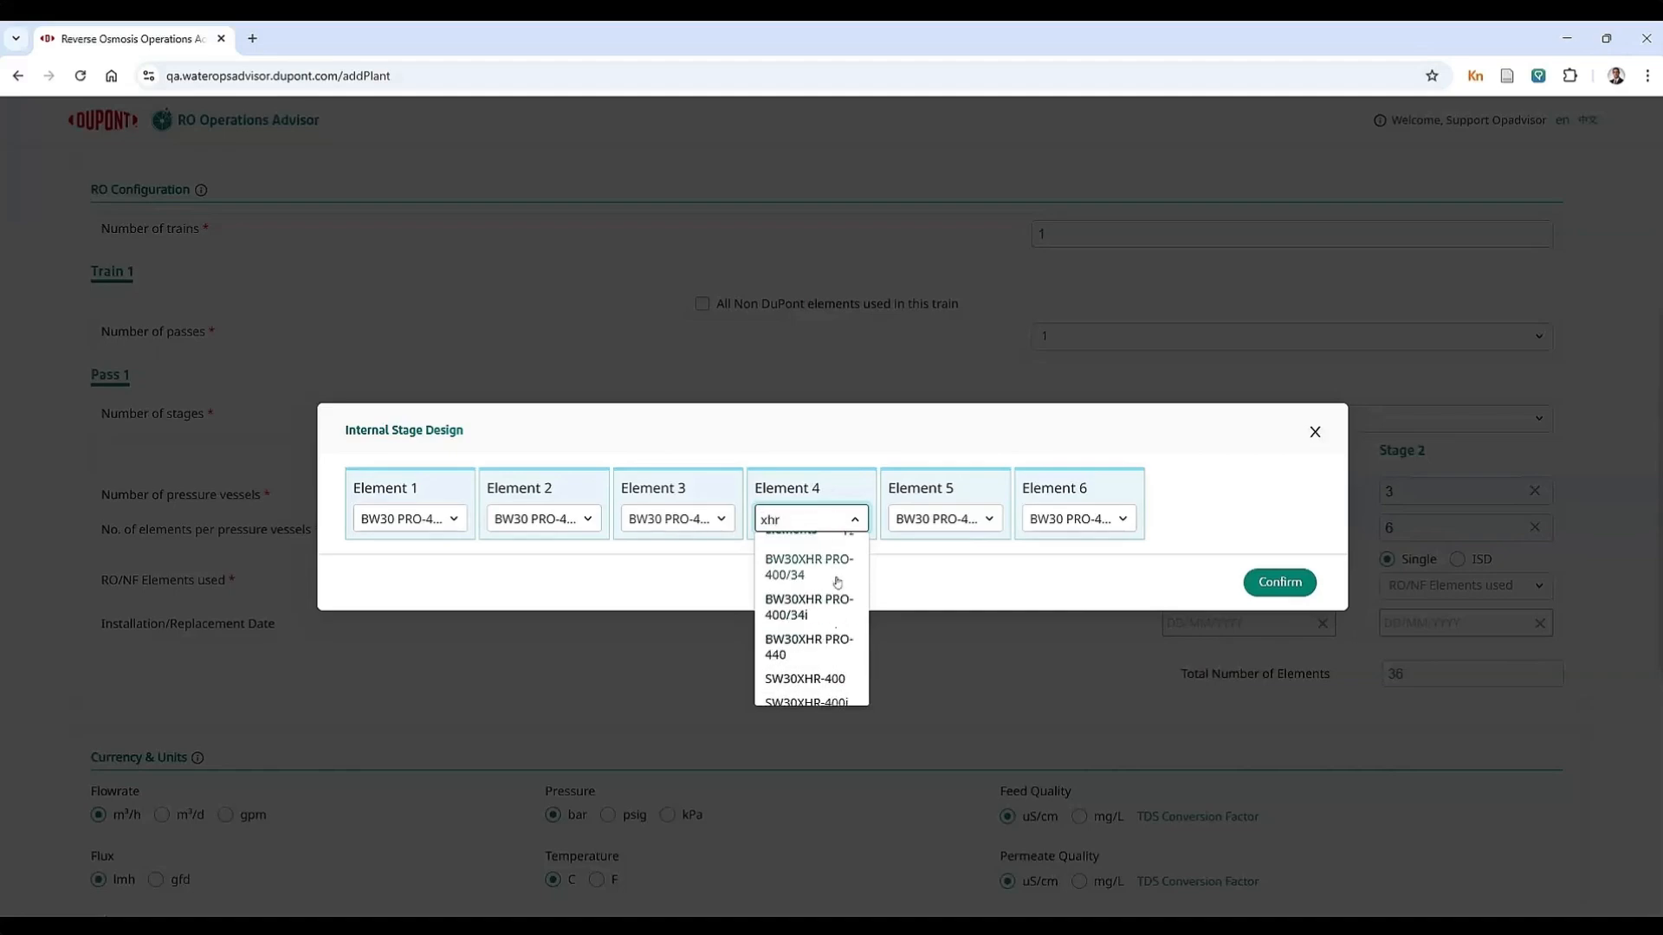
click(835, 612)
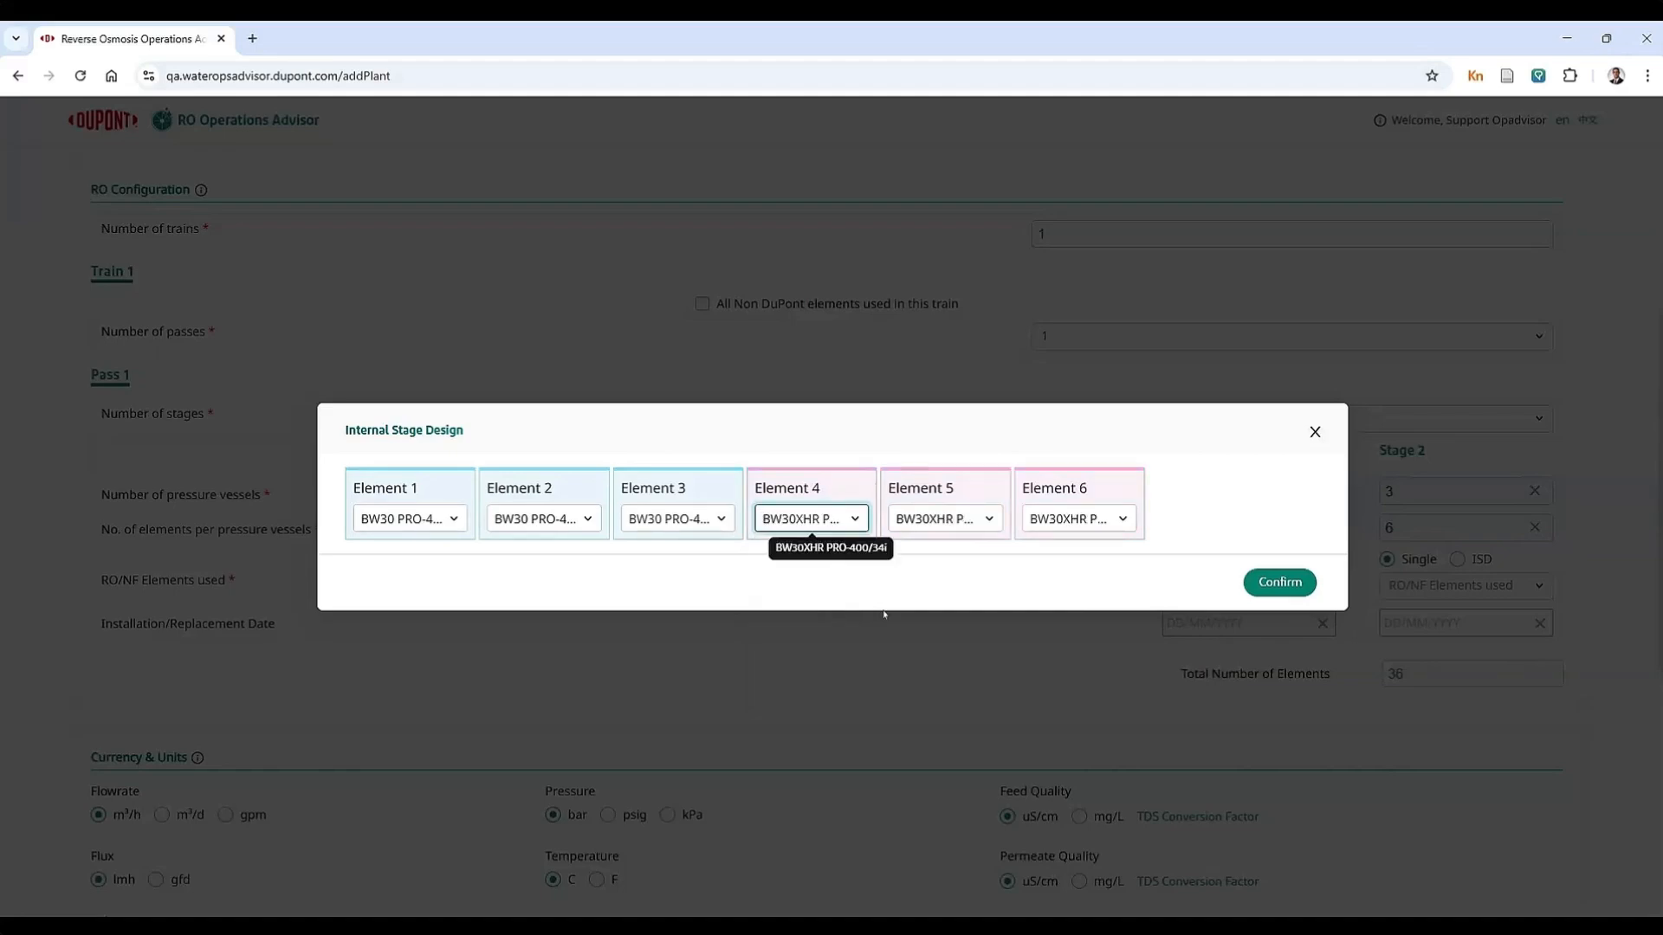
click(1278, 582)
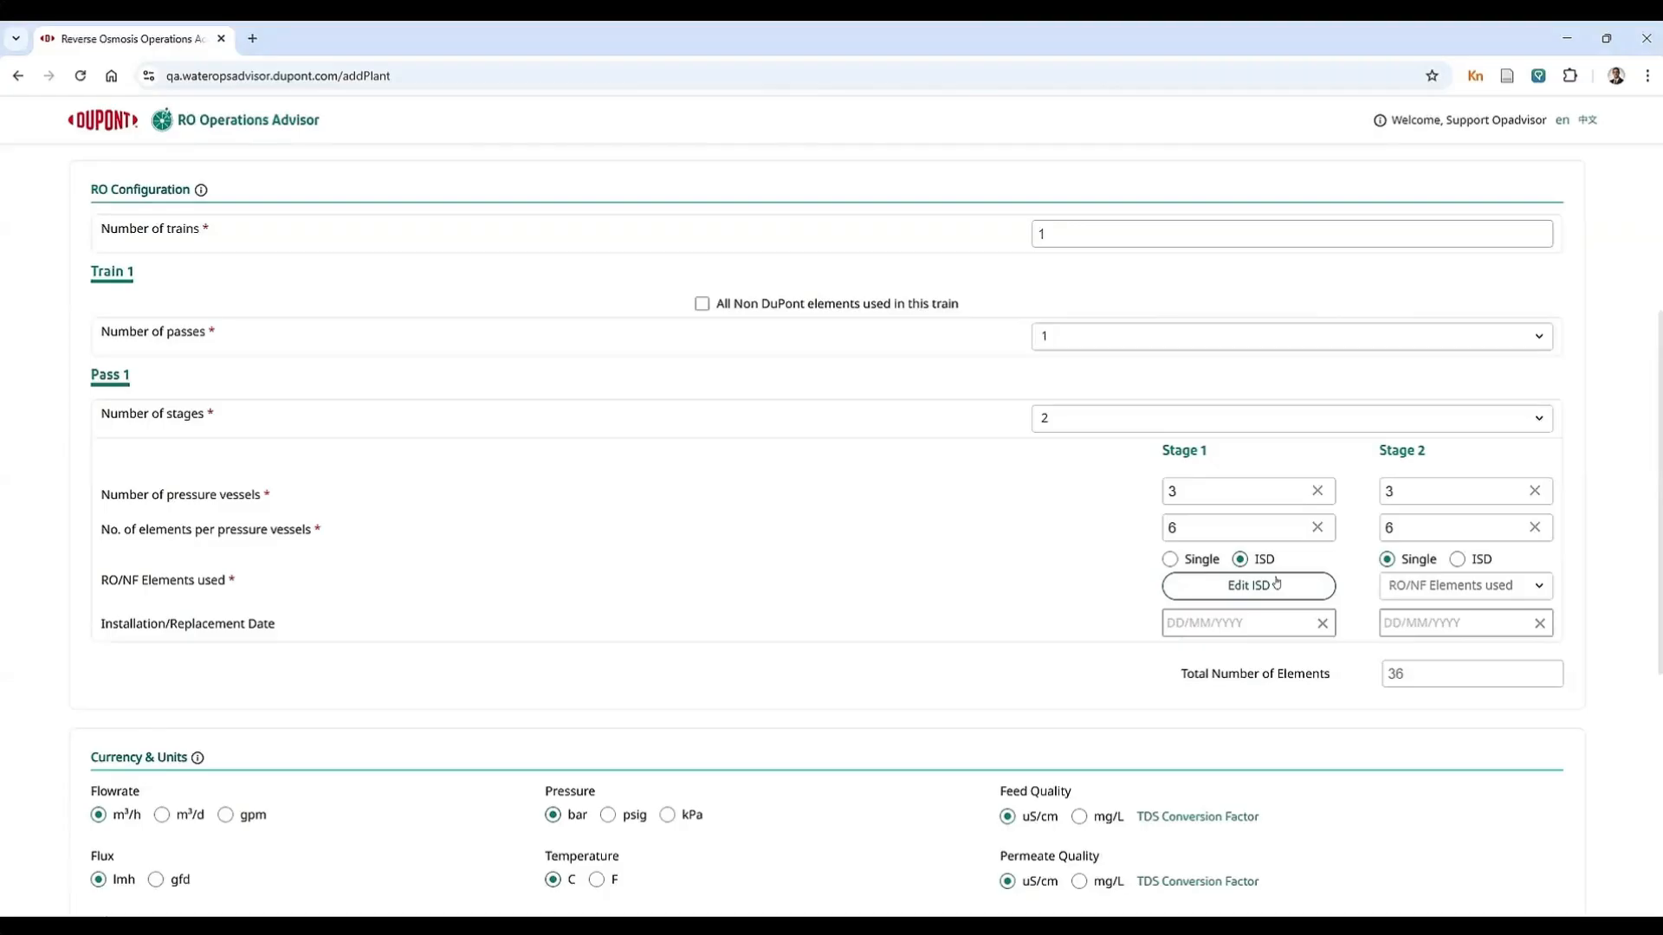
Step: Choose BW30 PRO-400 as the single RO/NF element type used in Stage 2 of Pass 1
click(1444, 589)
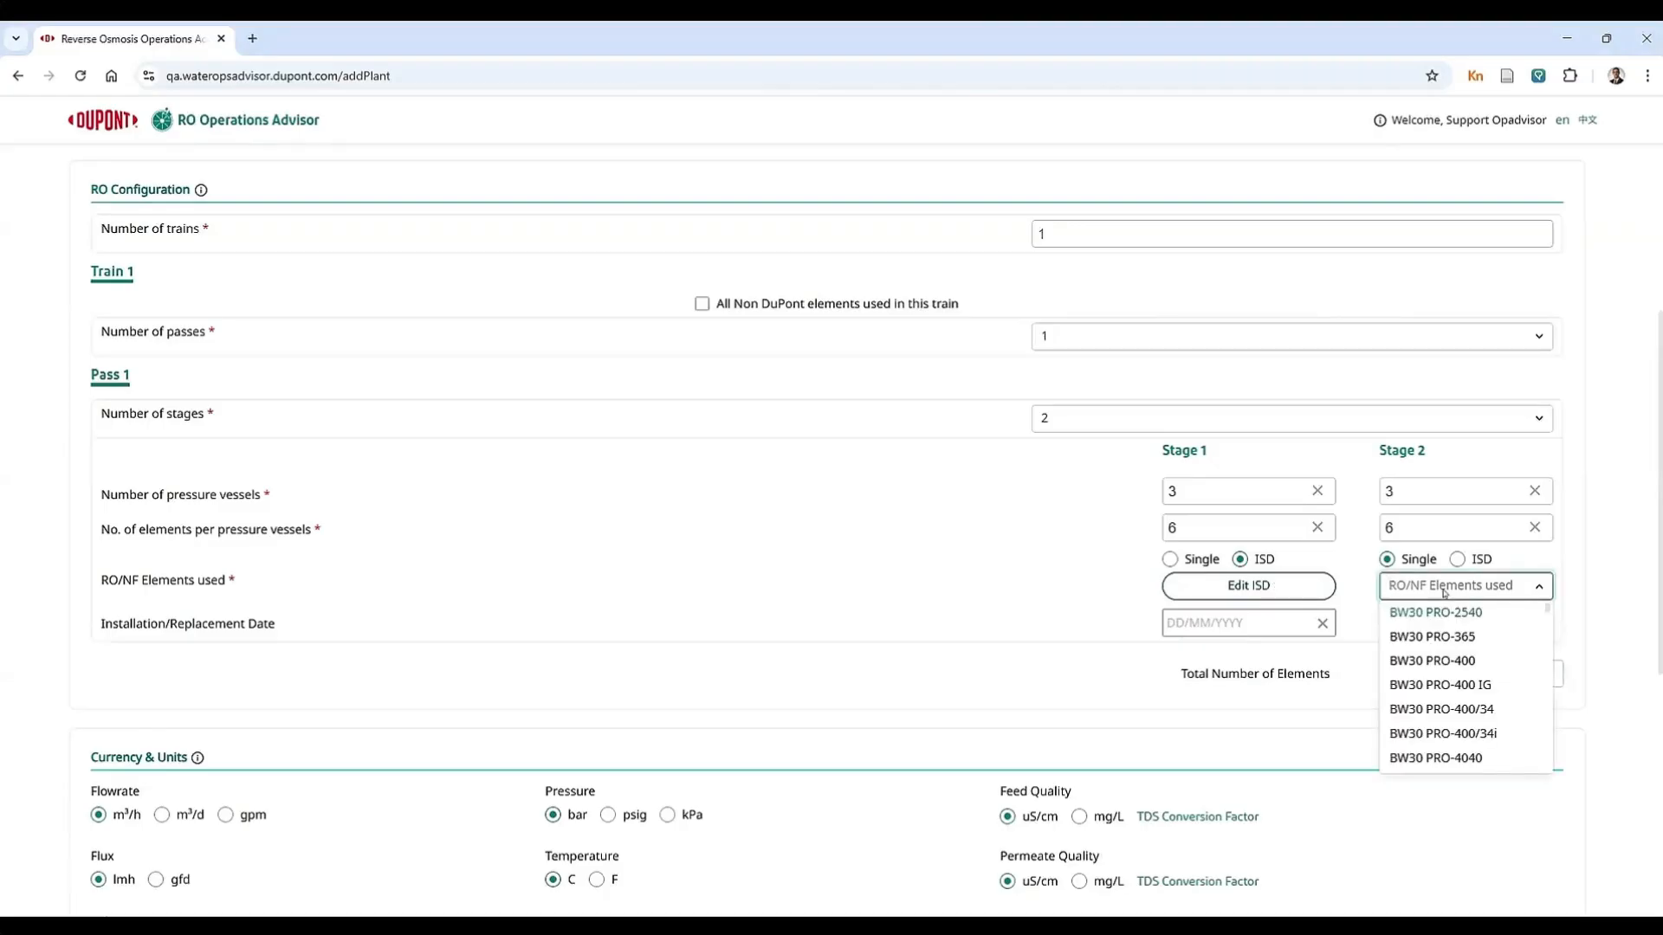
click(1477, 661)
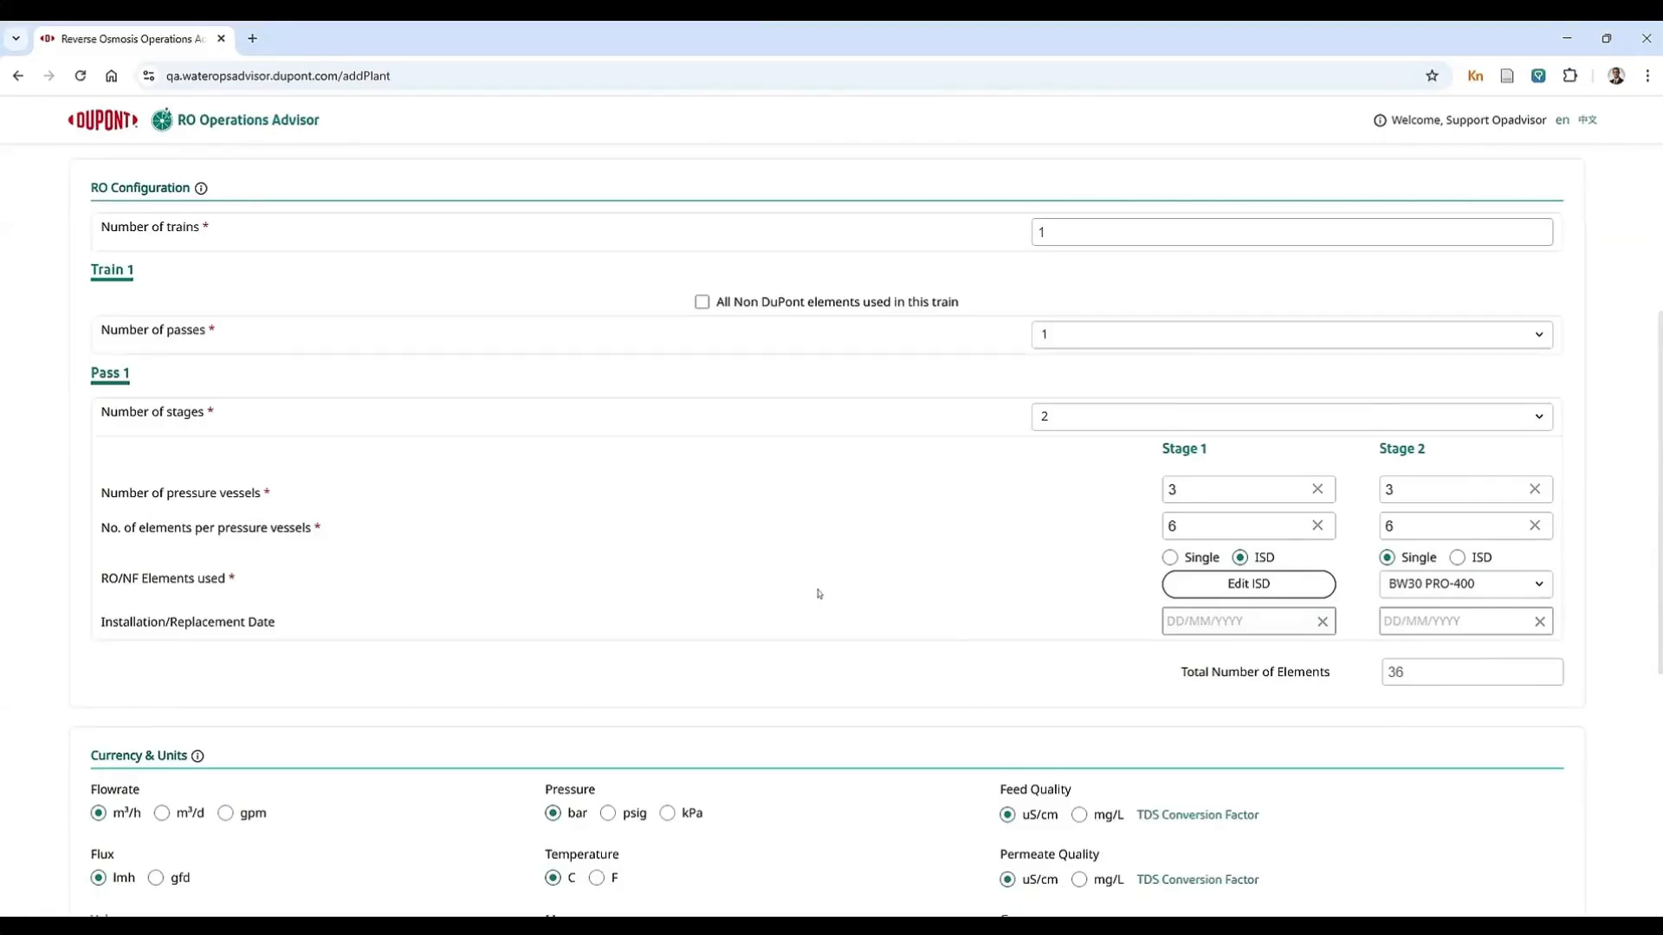
Step: Switch the plant currency to Euro to view its exchange rate setting, and return the currency to USD
scroll(817, 594, down, 5)
scroll(817, 595, down, 1)
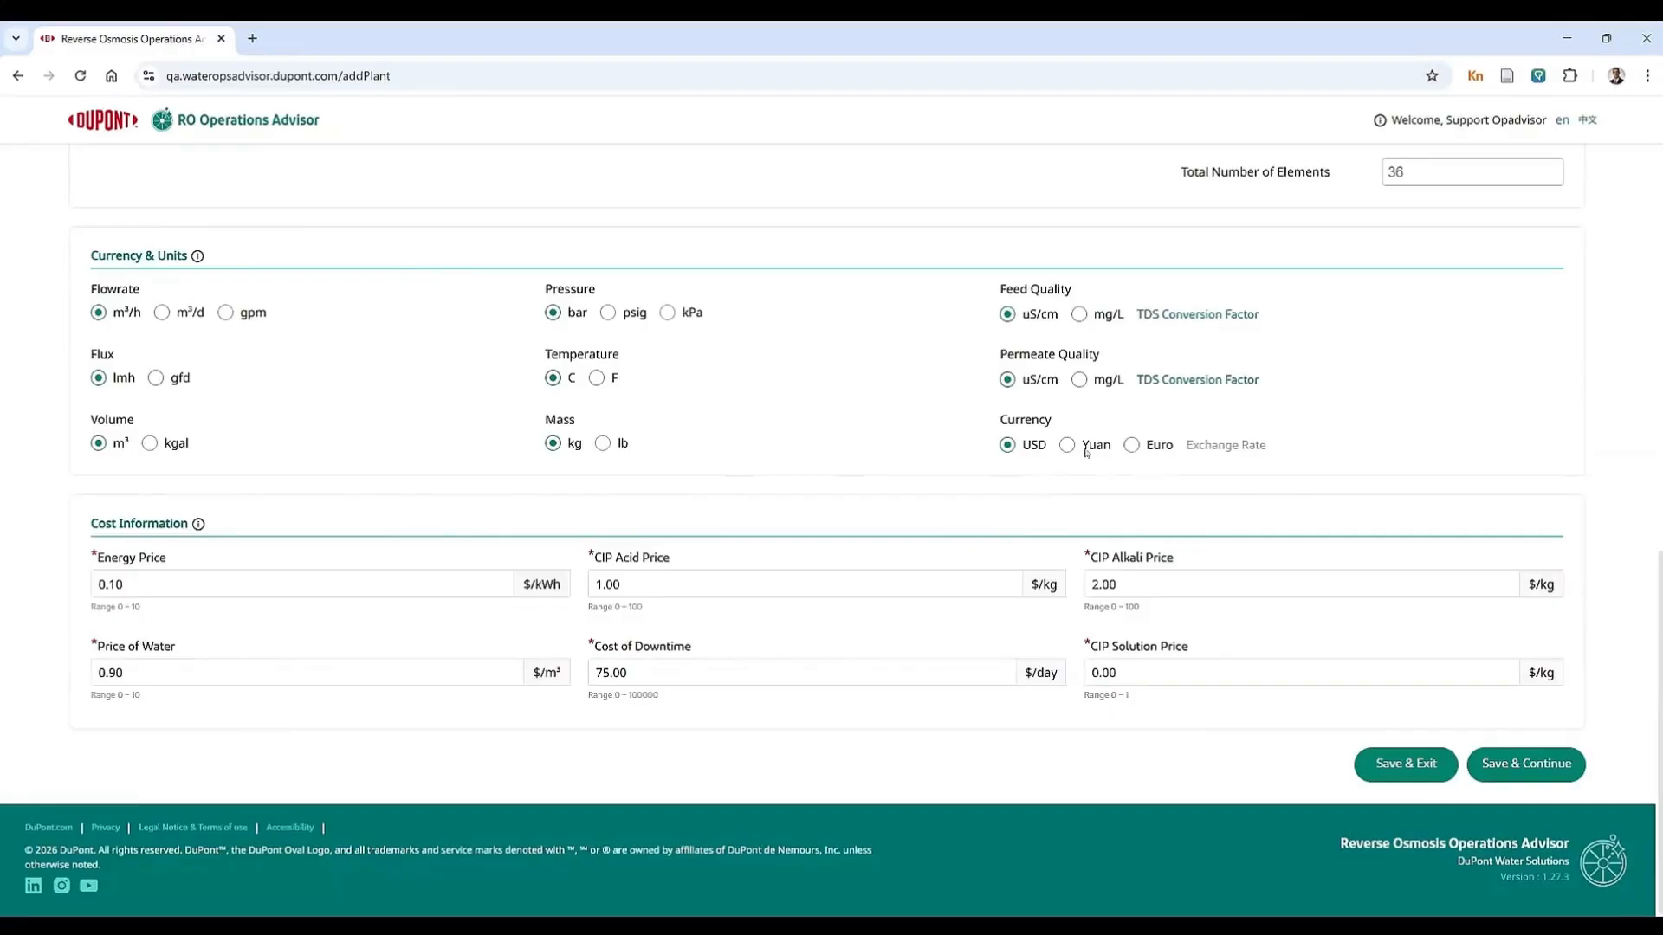
click(1131, 445)
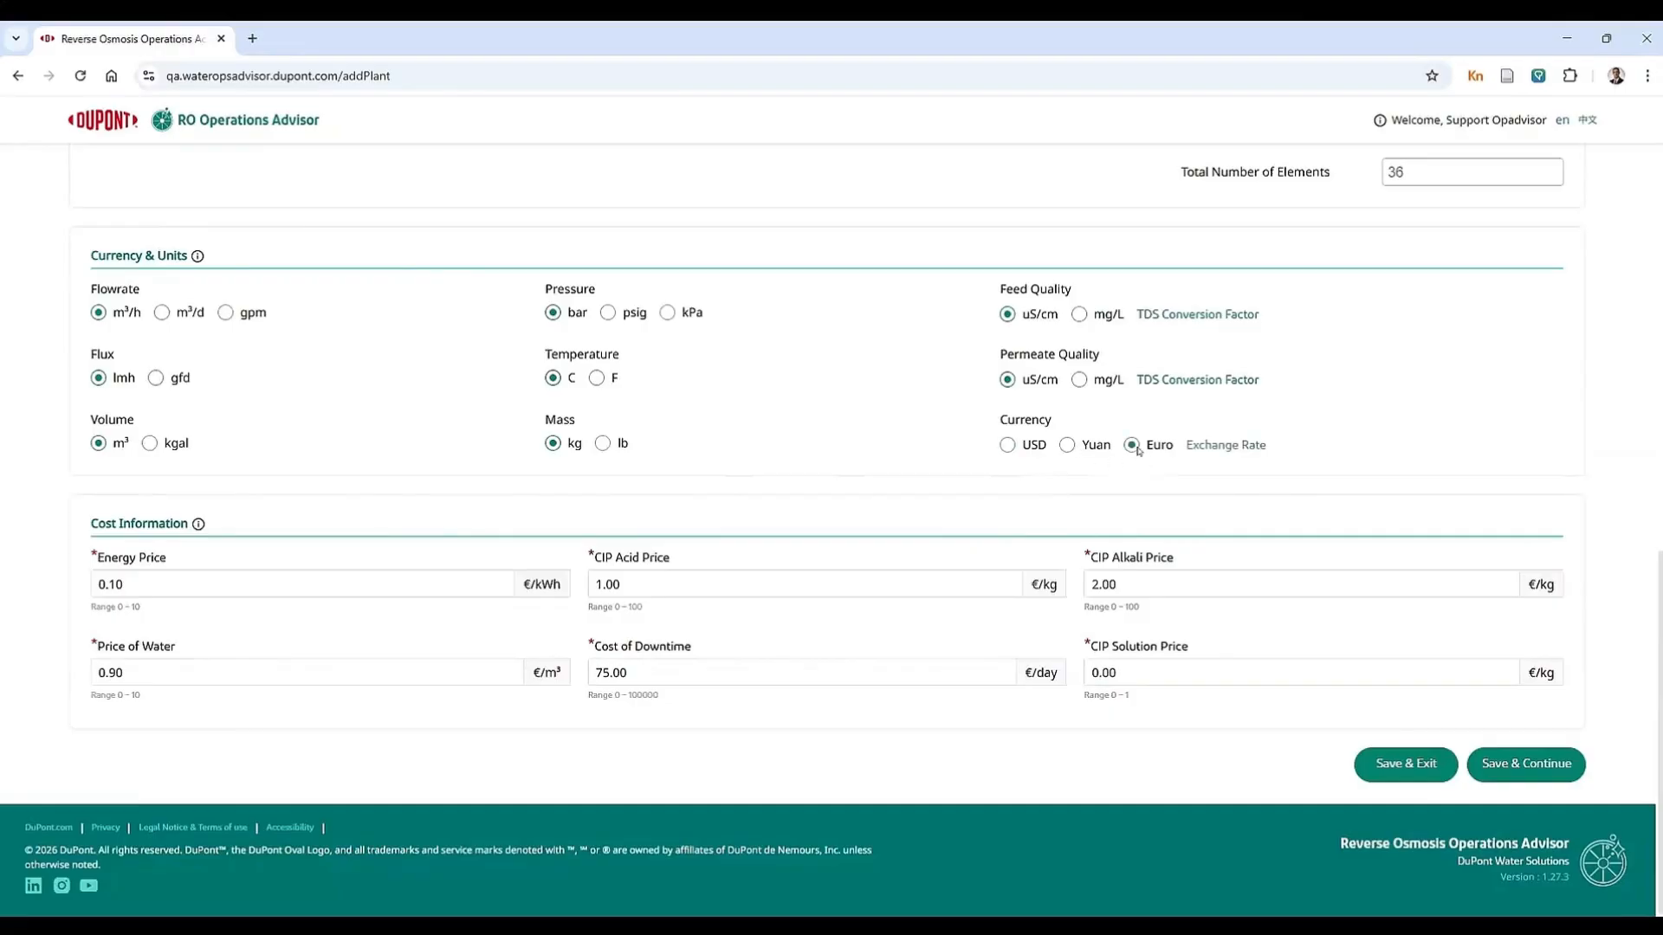
click(1210, 447)
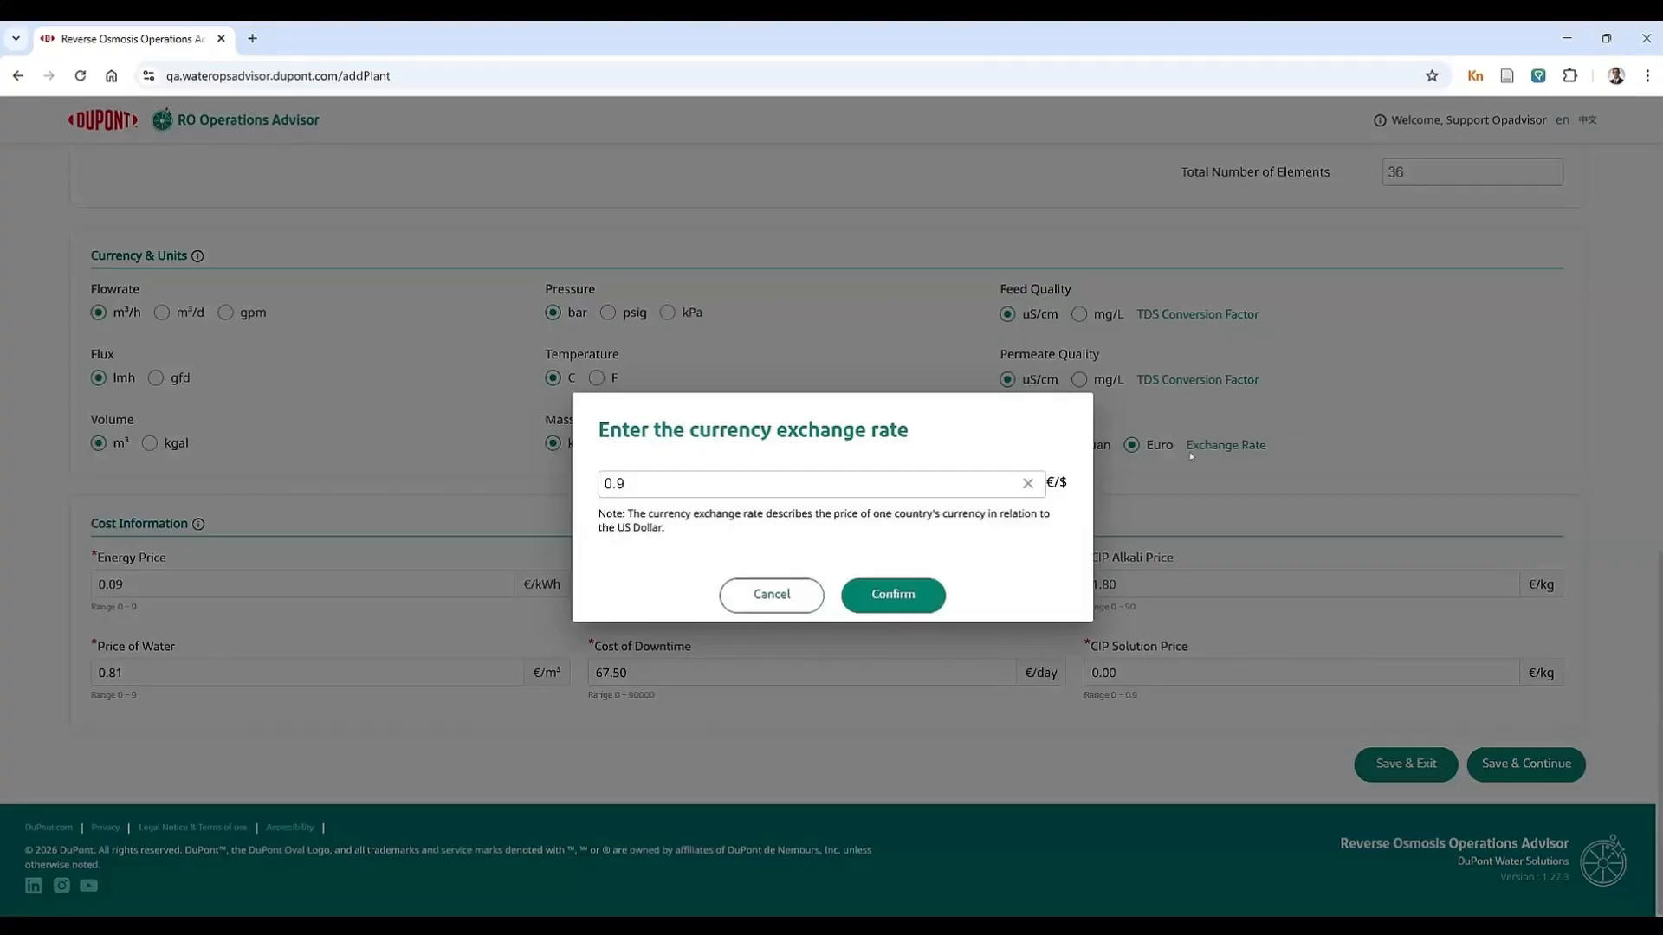
click(1144, 466)
click(1009, 449)
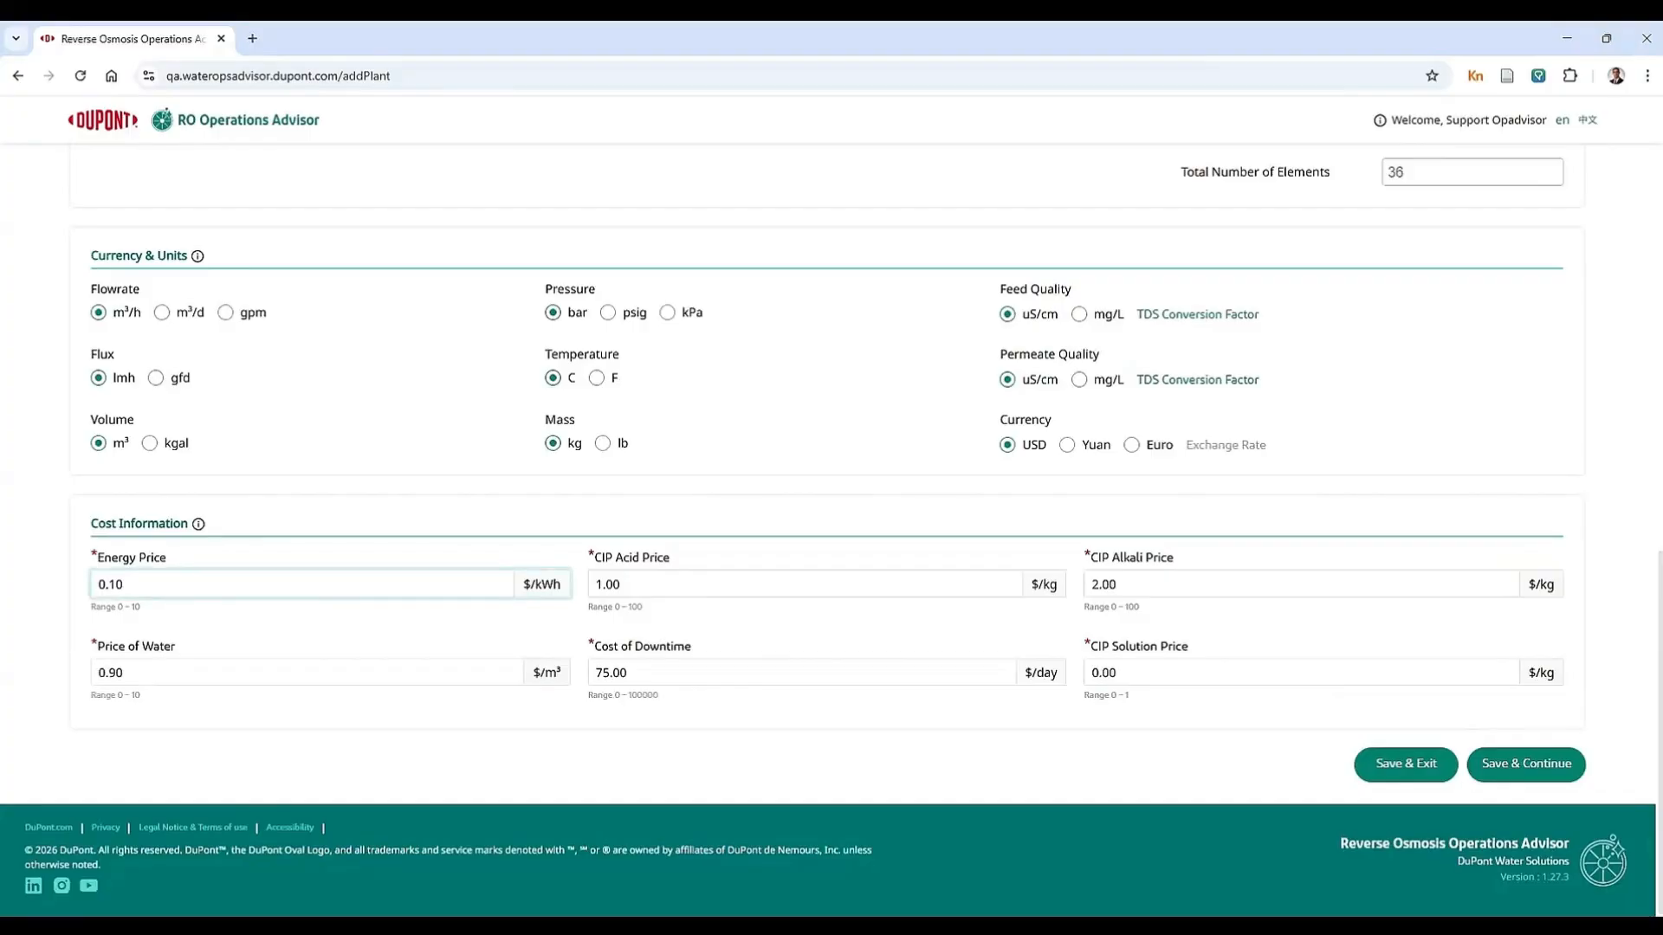
Step: Save the plant with its default units and cost information and continue to the data setup
click(782, 730)
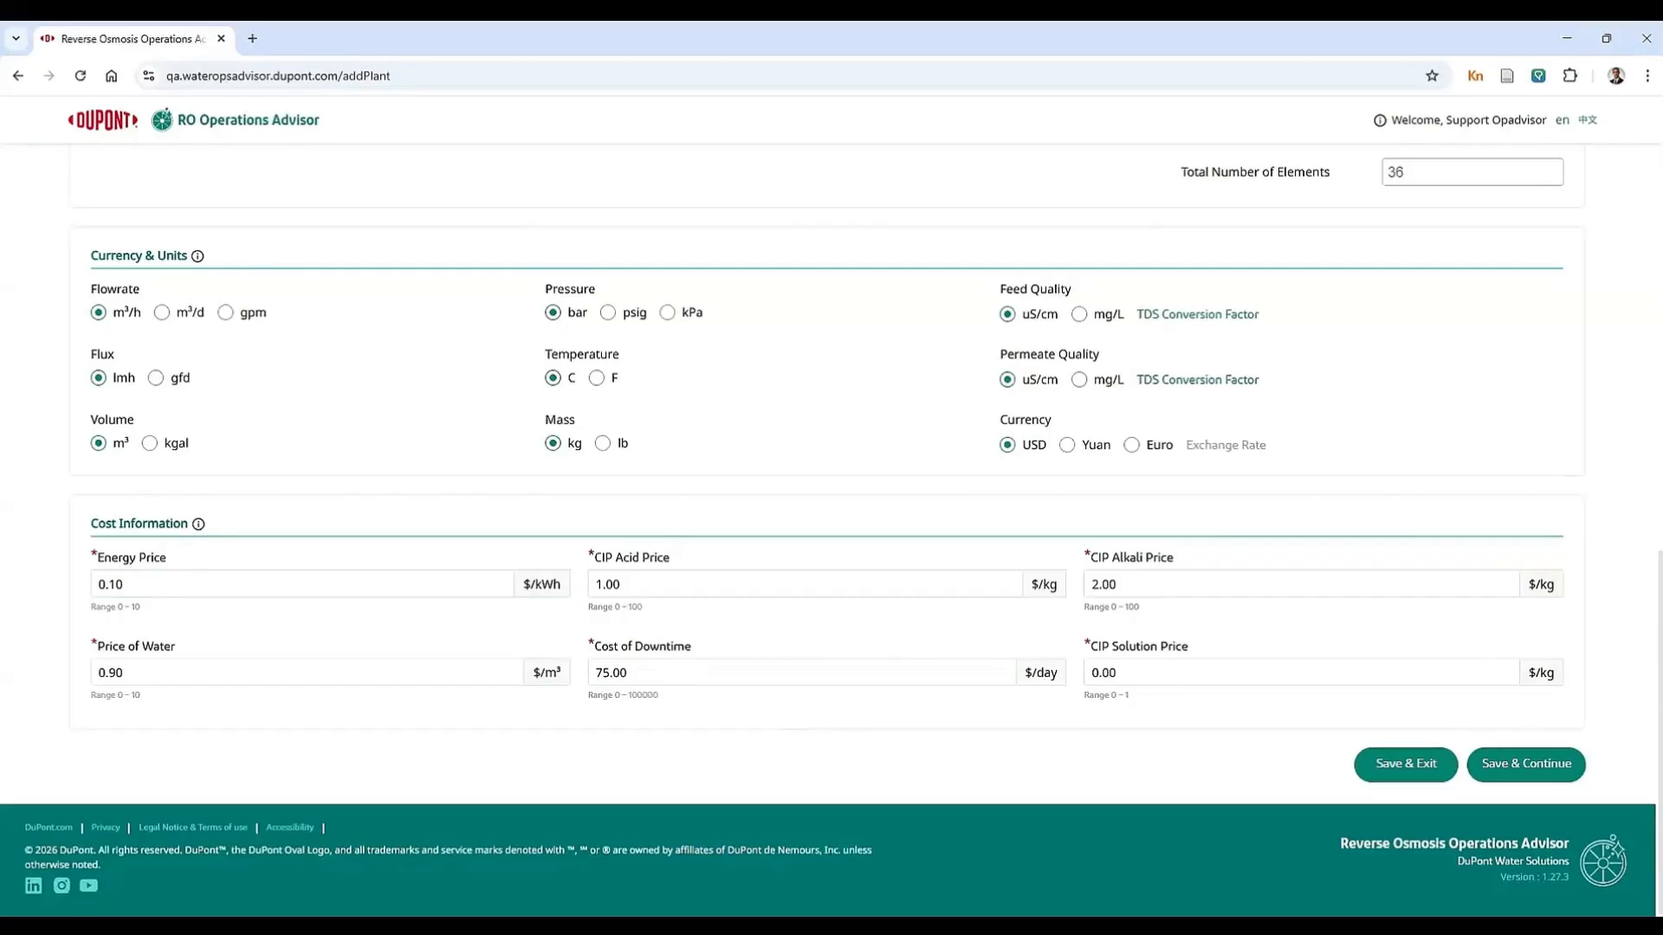
click(1522, 764)
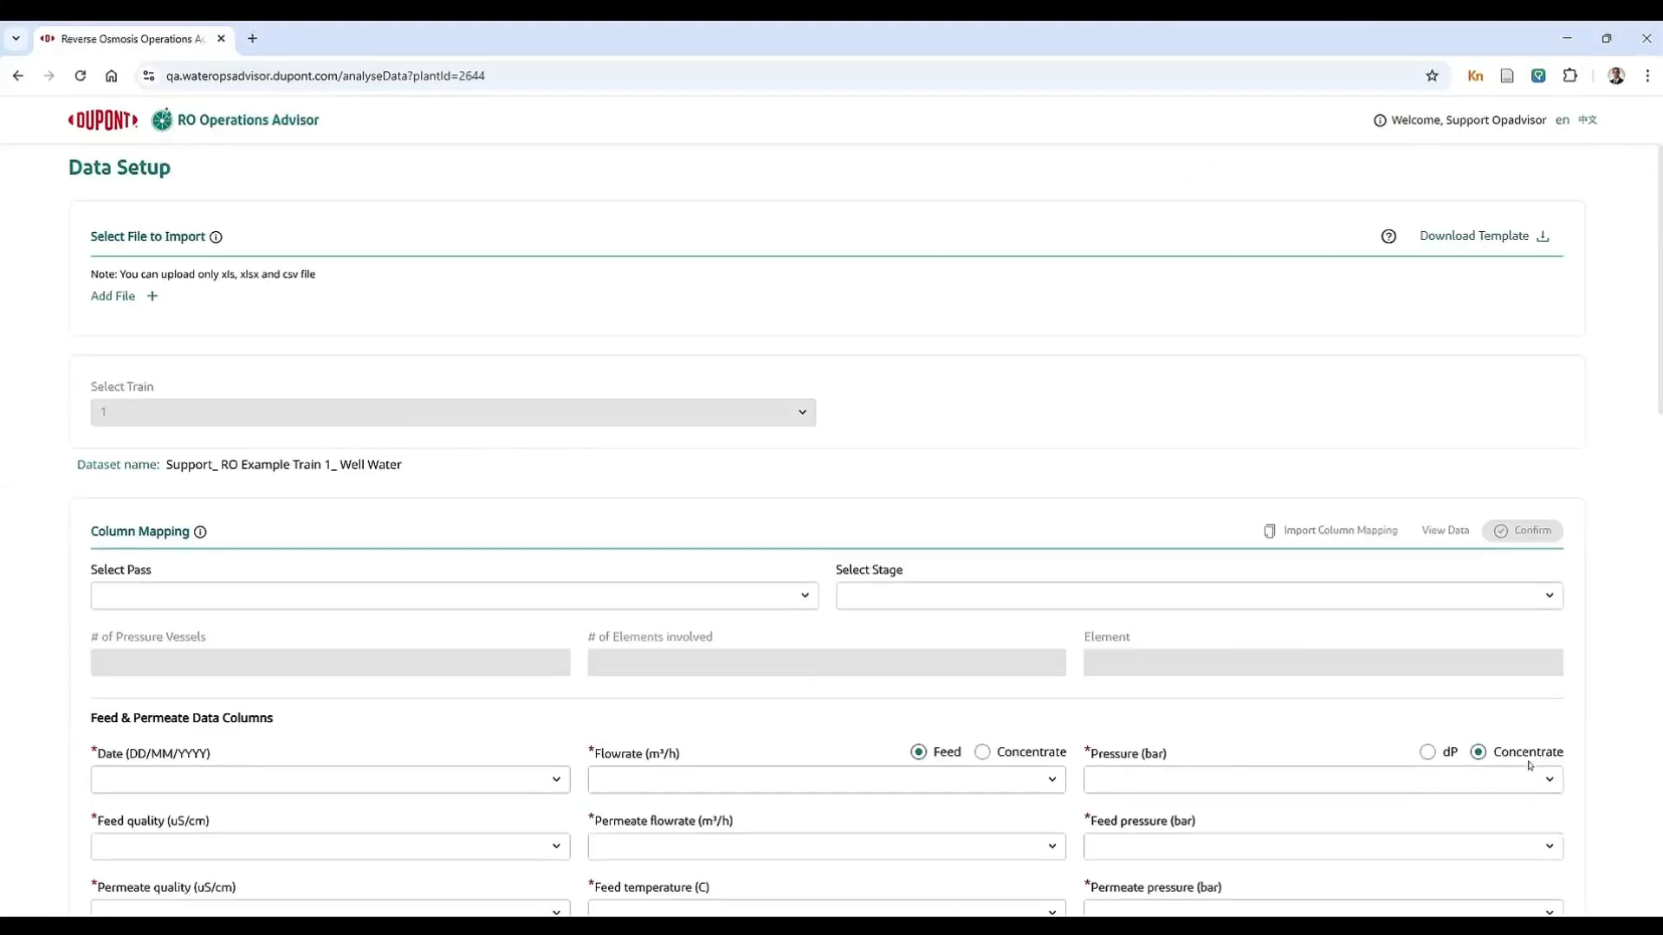